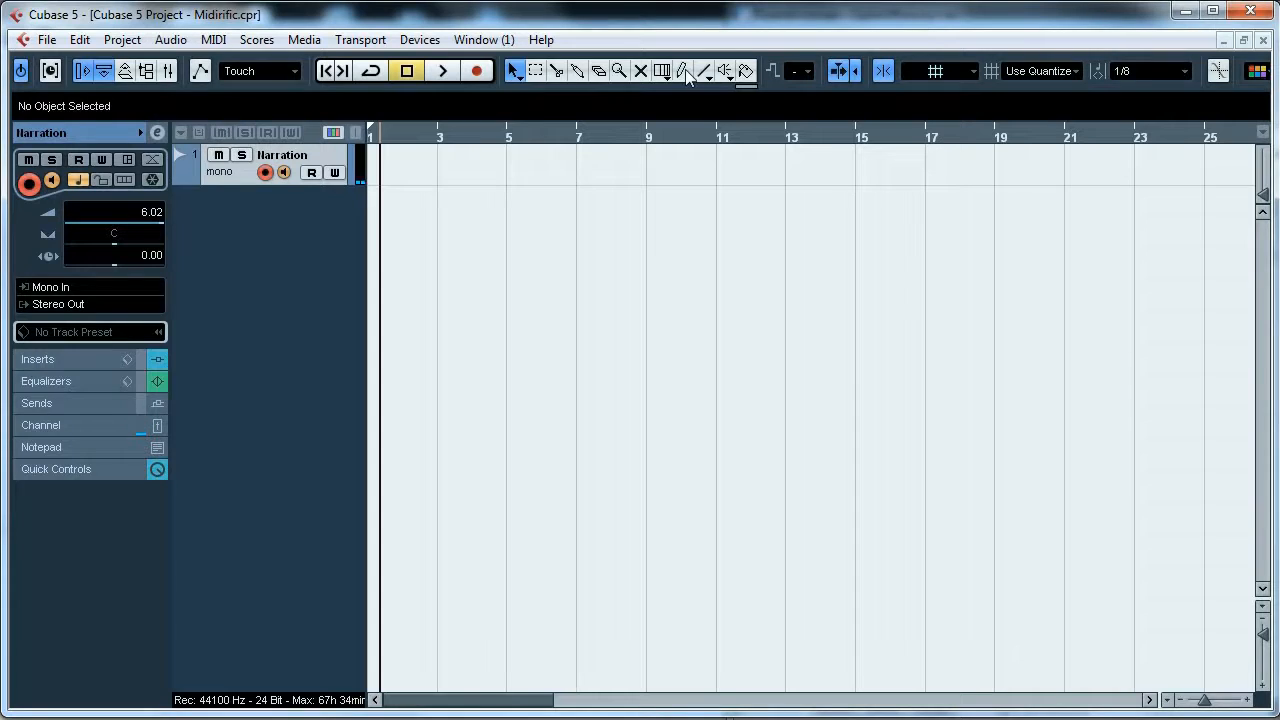
- Open the VST Instruments window and move it higher up in the project window
{"action": "key", "text": "F11"}
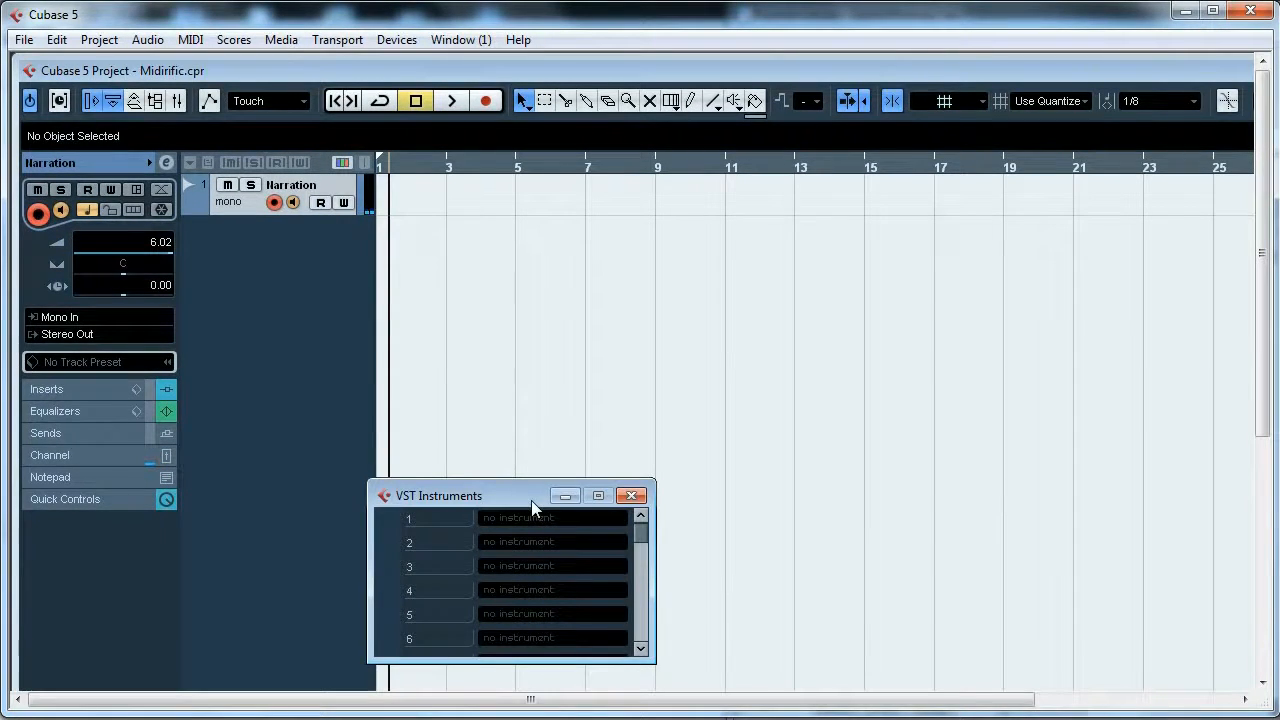
{"action": "key", "text": "F11"}
{"action": "left_click", "coordinate": [413, 42]}
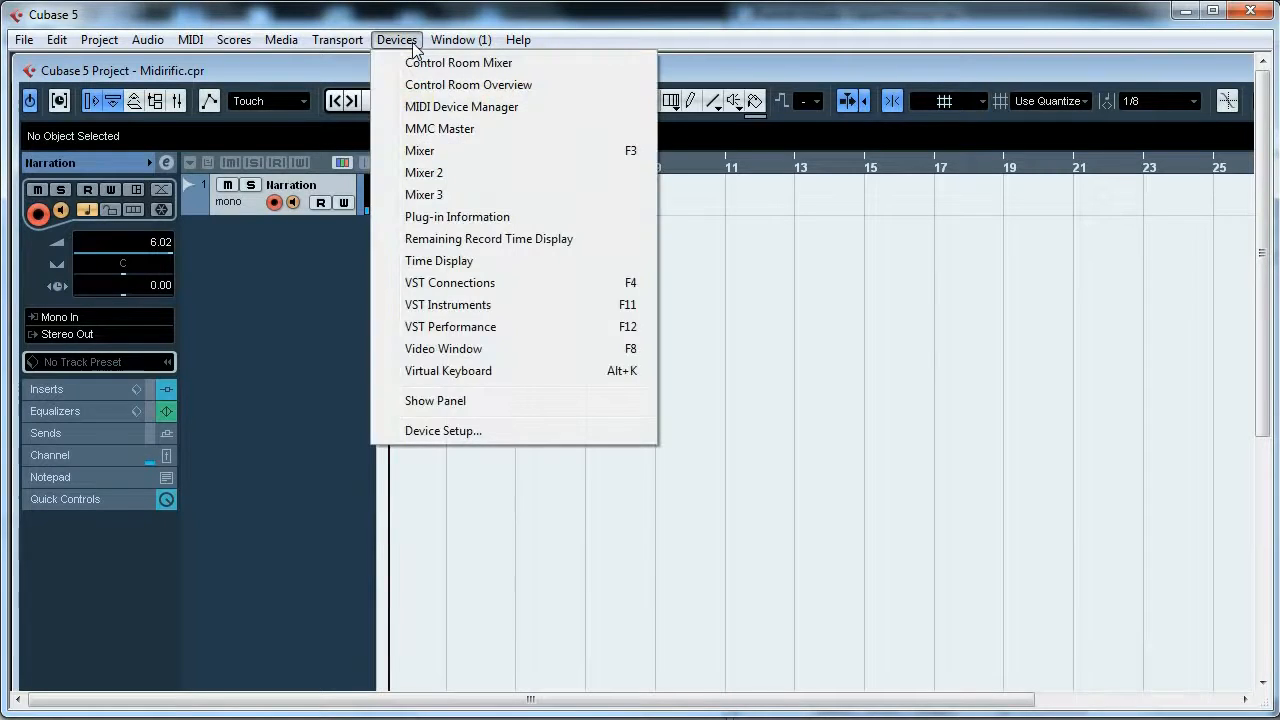
{"action": "left_click", "coordinate": [477, 313]}
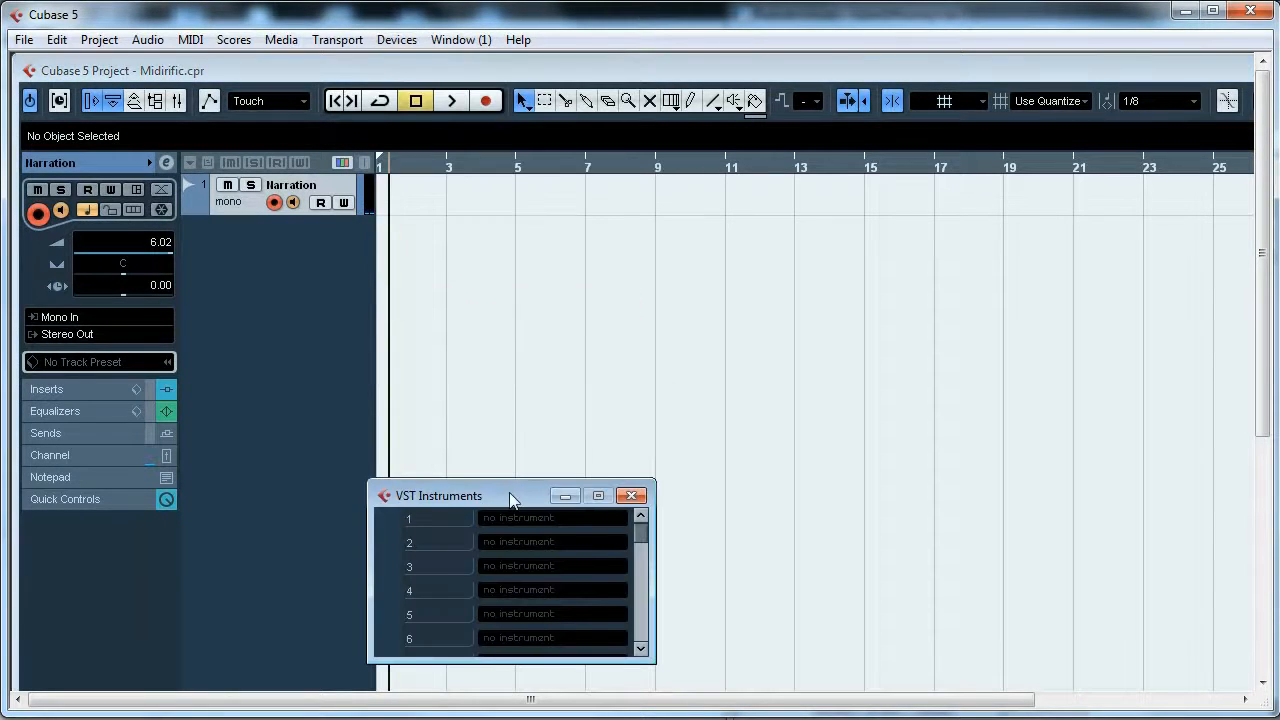
{"action": "left_click_drag", "start_coordinate": [509, 492], "coordinate": [547, 408]}
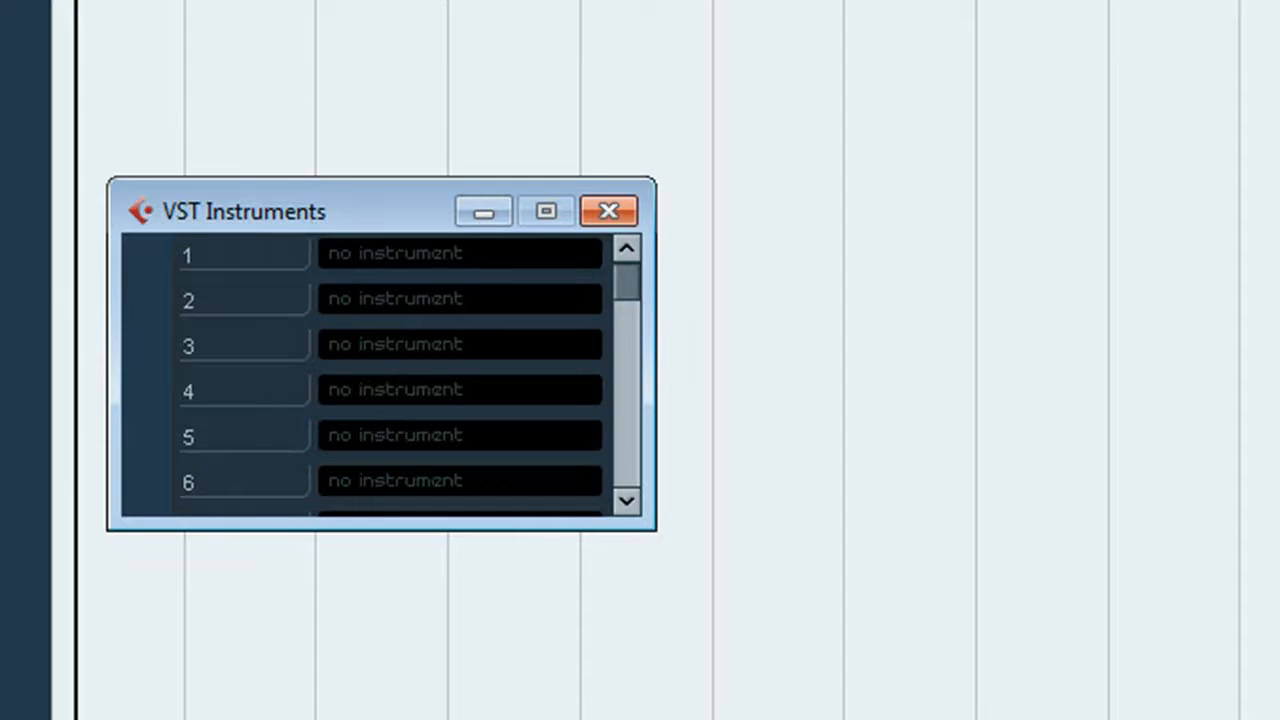
- Load HALionOne into the first VST Instrument slot and create a MIDI track assigned to it
{"action": "left_click", "coordinate": [246, 20]}
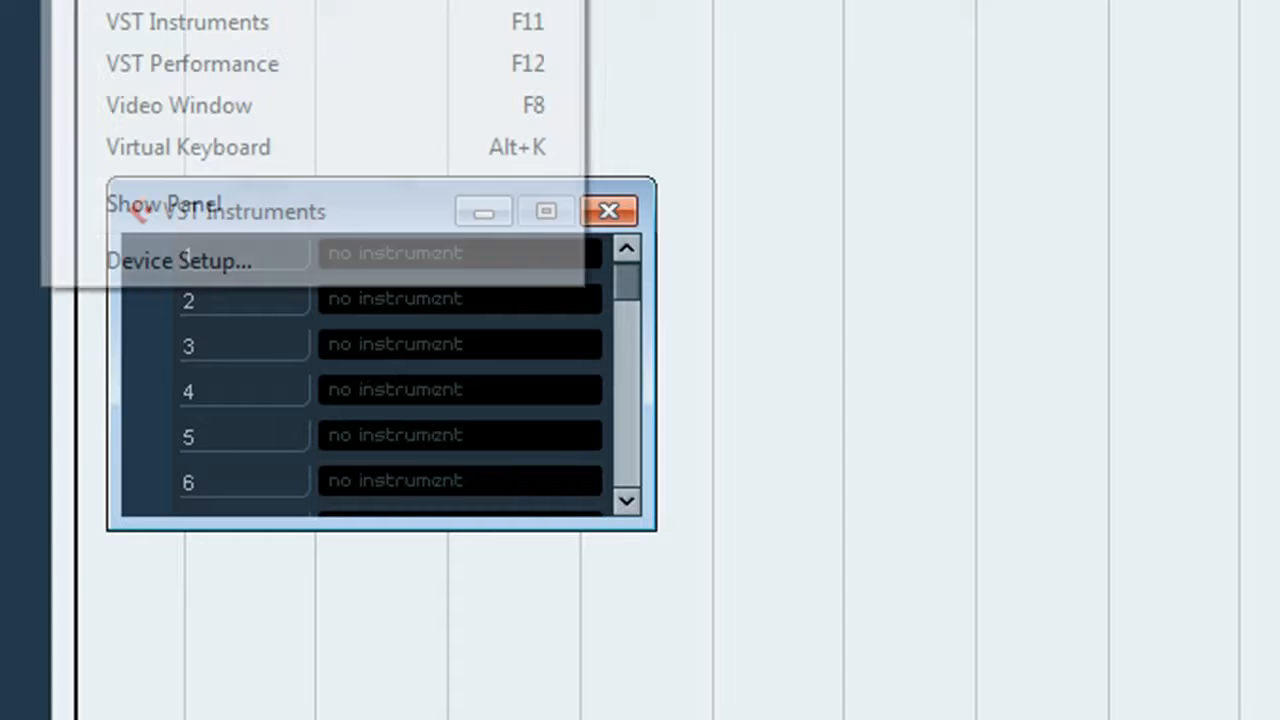
{"action": "left_click", "coordinate": [277, 14]}
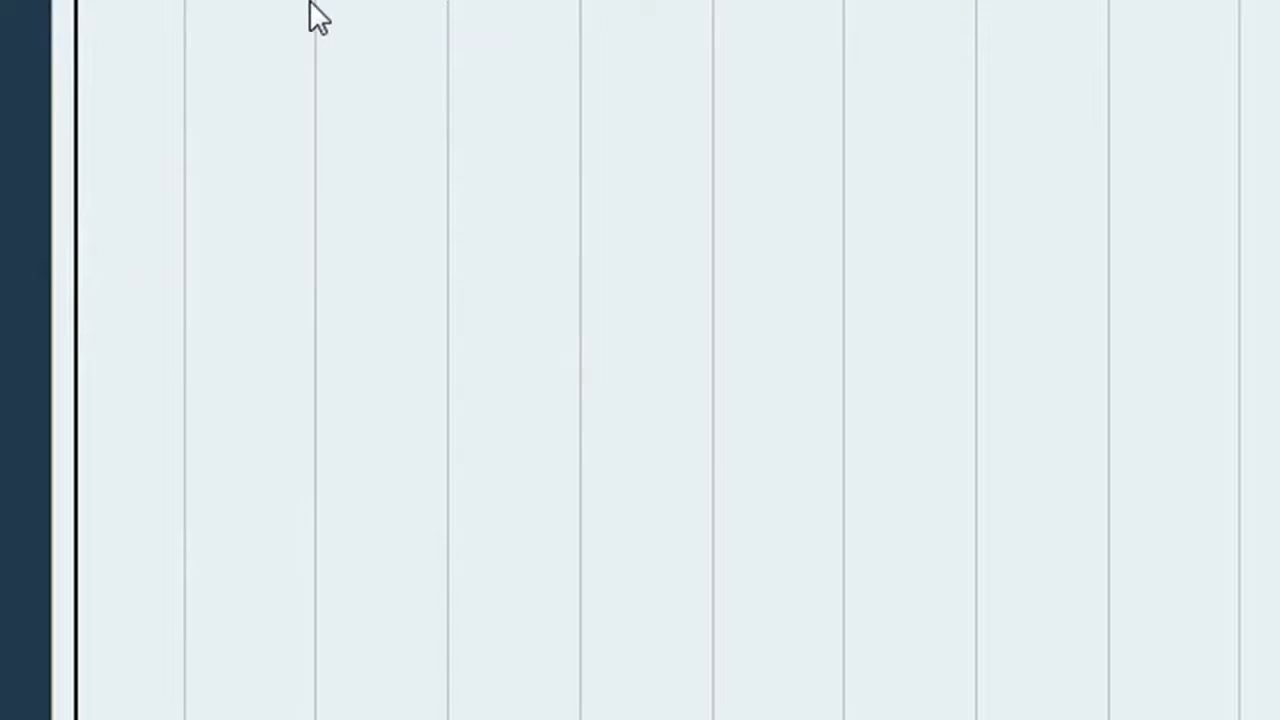
{"action": "left_click", "coordinate": [425, 250]}
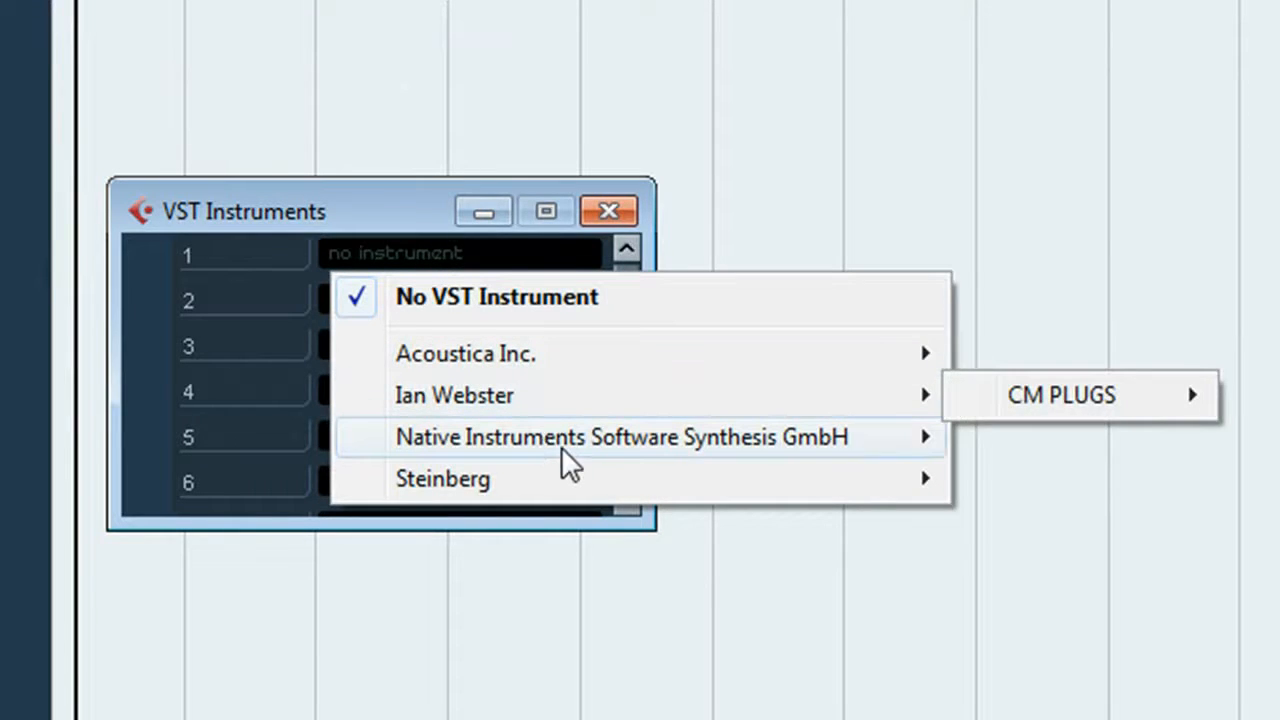
{"action": "mouse_move", "coordinate": [578, 467]}
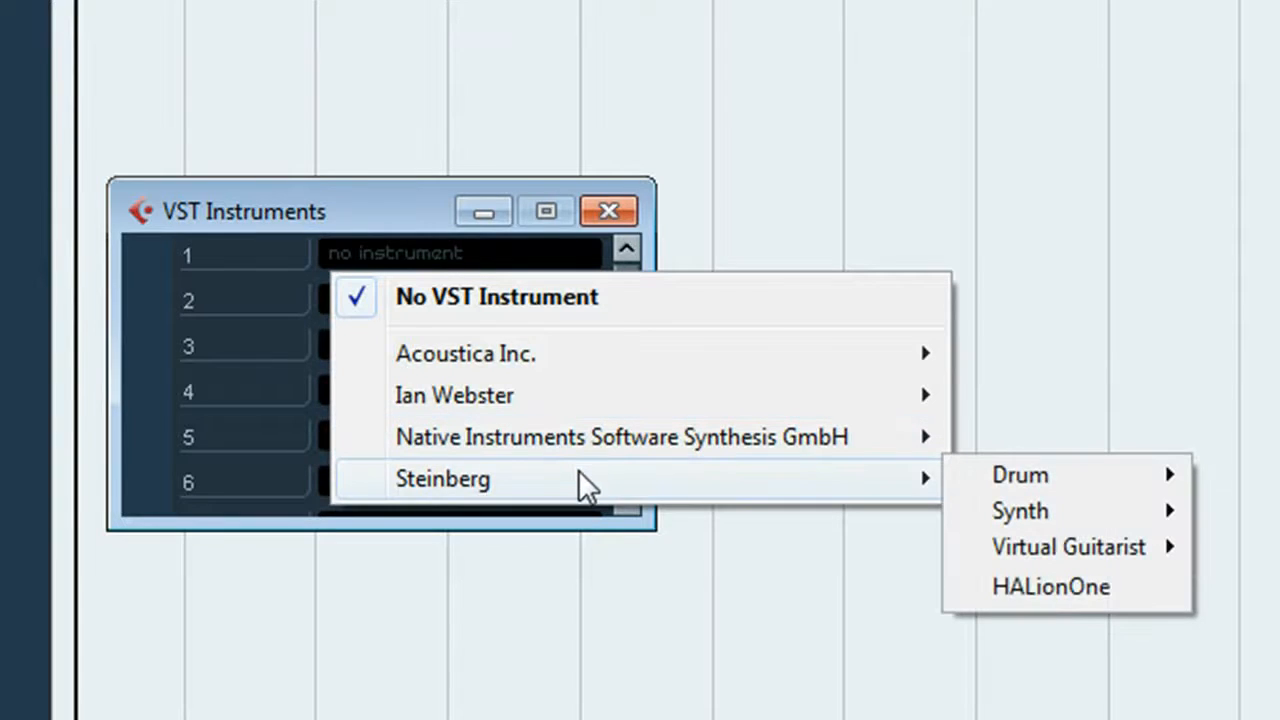
{"action": "left_click", "coordinate": [1004, 584]}
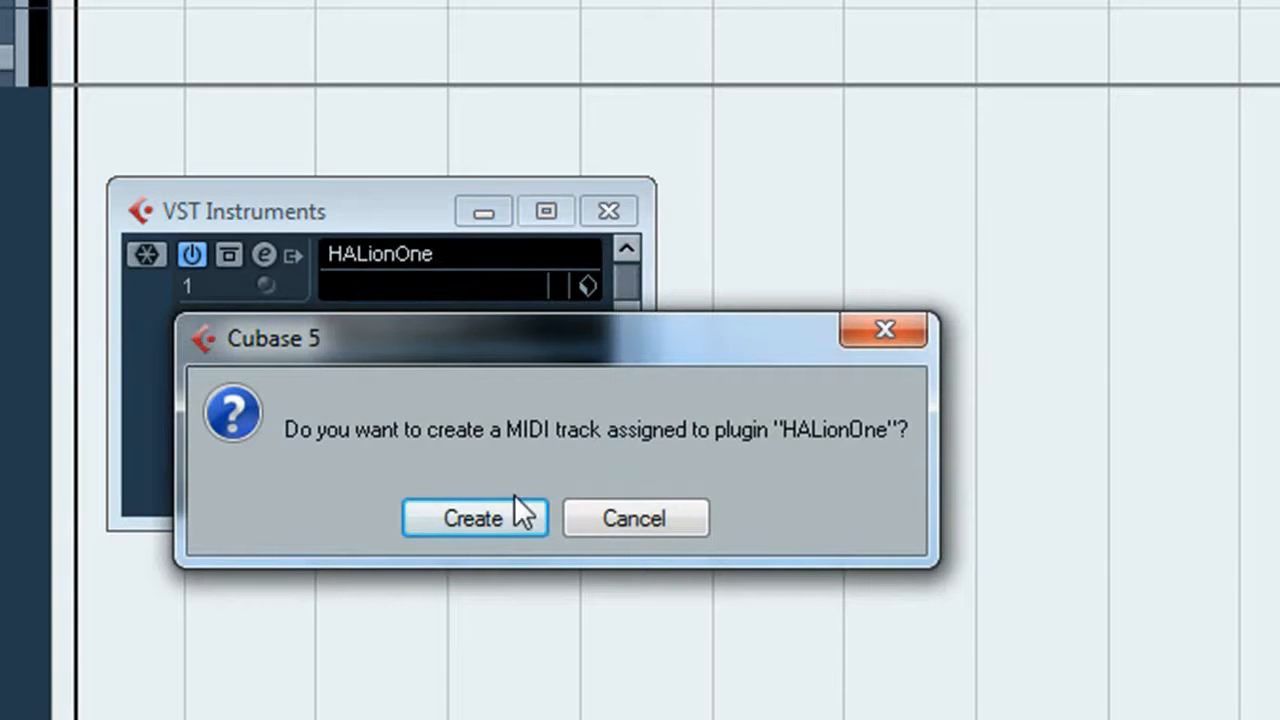
{"action": "left_click", "coordinate": [514, 494]}
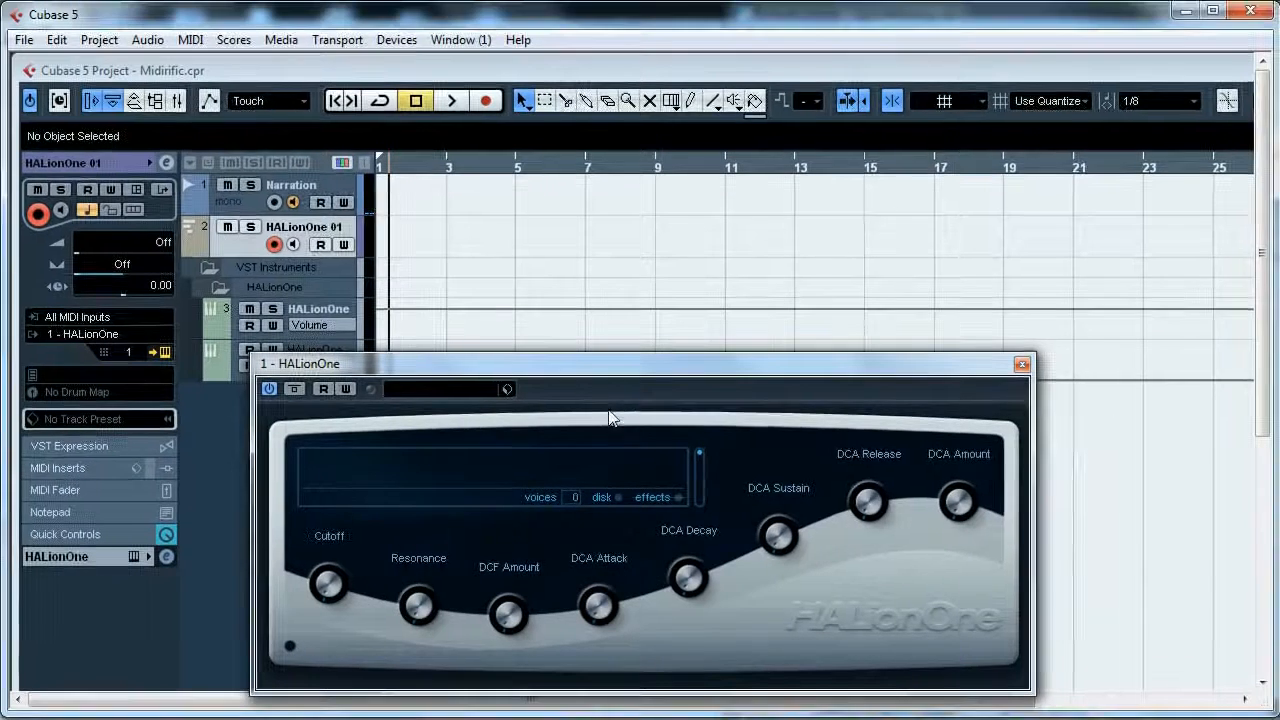
- Move the HALionOne panel aside and inspect the instrument channel's output routing and the new tracks
{"action": "left_click_drag", "start_coordinate": [457, 364], "coordinate": [700, 310]}
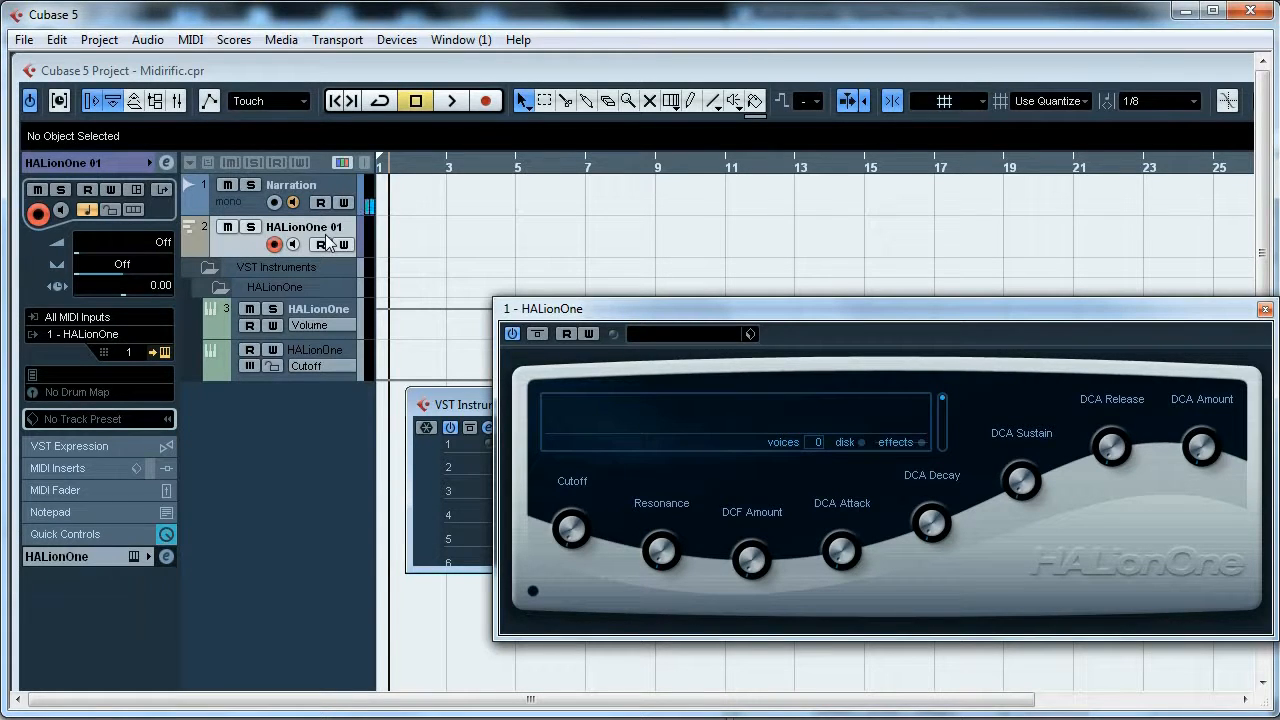
{"action": "left_click", "coordinate": [325, 310]}
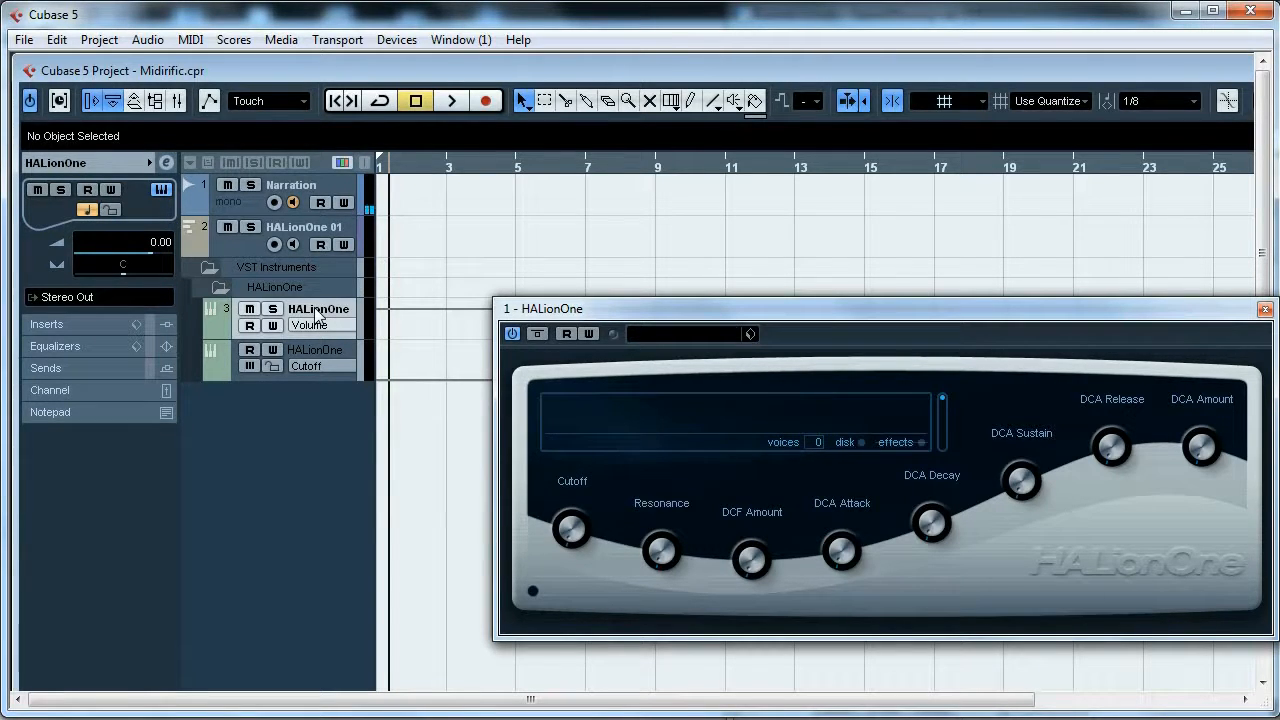
{"action": "left_click", "coordinate": [109, 297]}
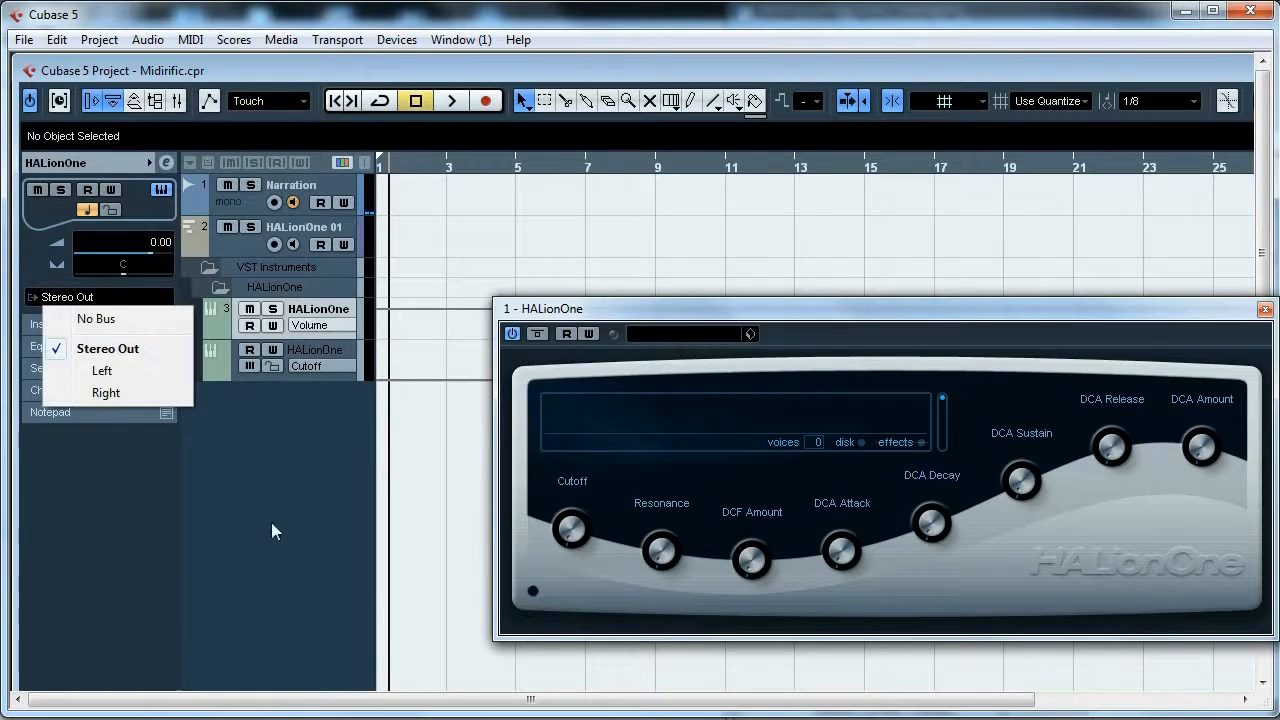
{"action": "left_click", "coordinate": [362, 352]}
{"action": "left_click", "coordinate": [341, 356]}
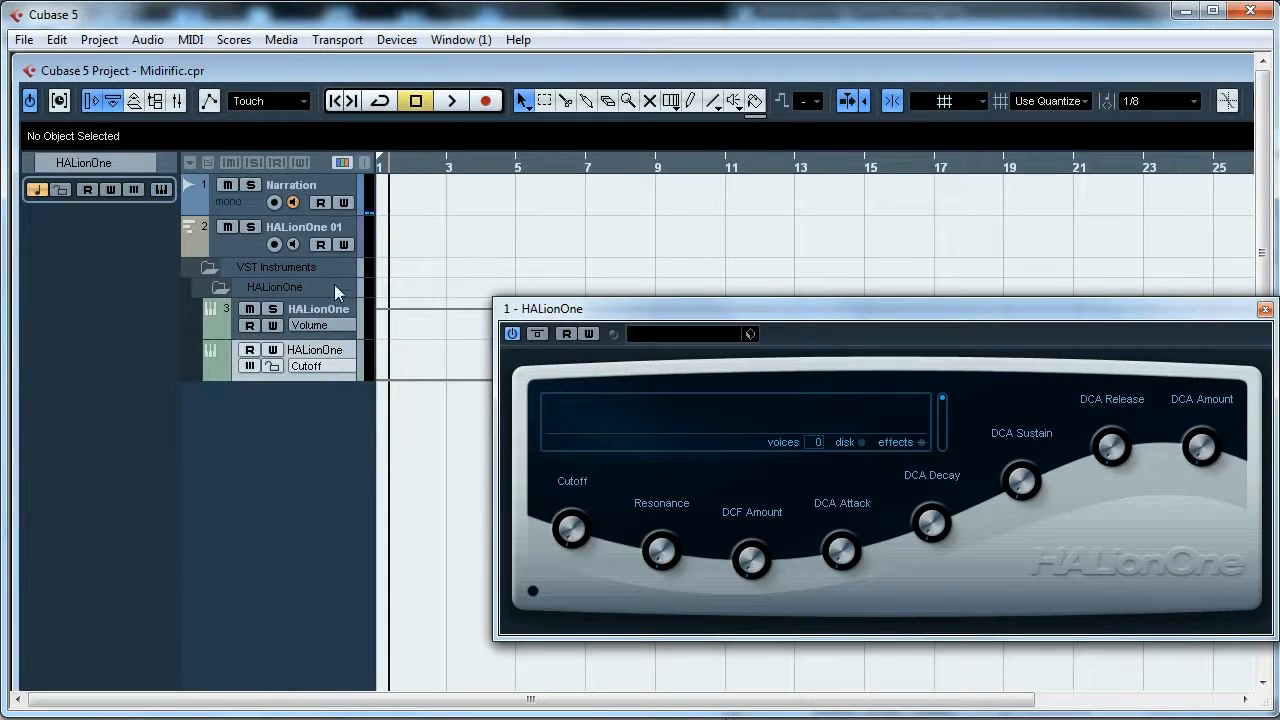
{"action": "left_click", "coordinate": [312, 267]}
{"action": "left_click", "coordinate": [299, 240]}
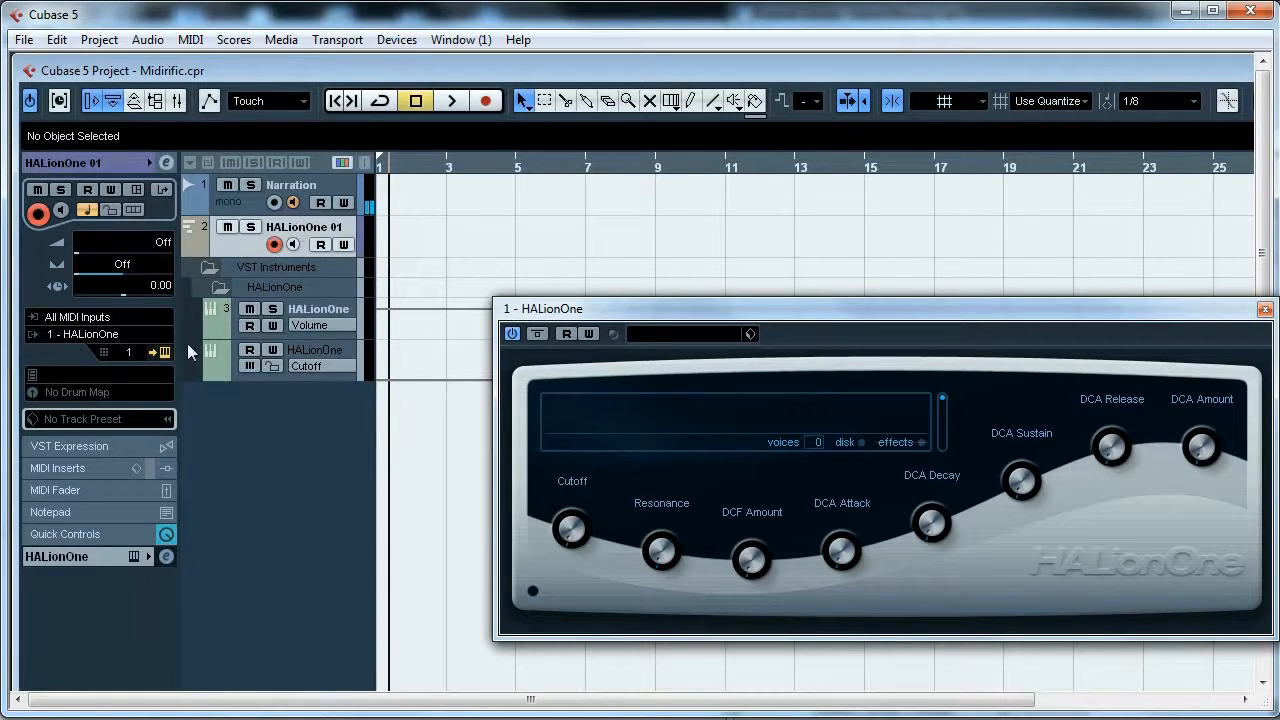
- Set the HALionOne 01 MIDI track's input to USB Midi Cable
{"action": "left_click", "coordinate": [126, 336]}
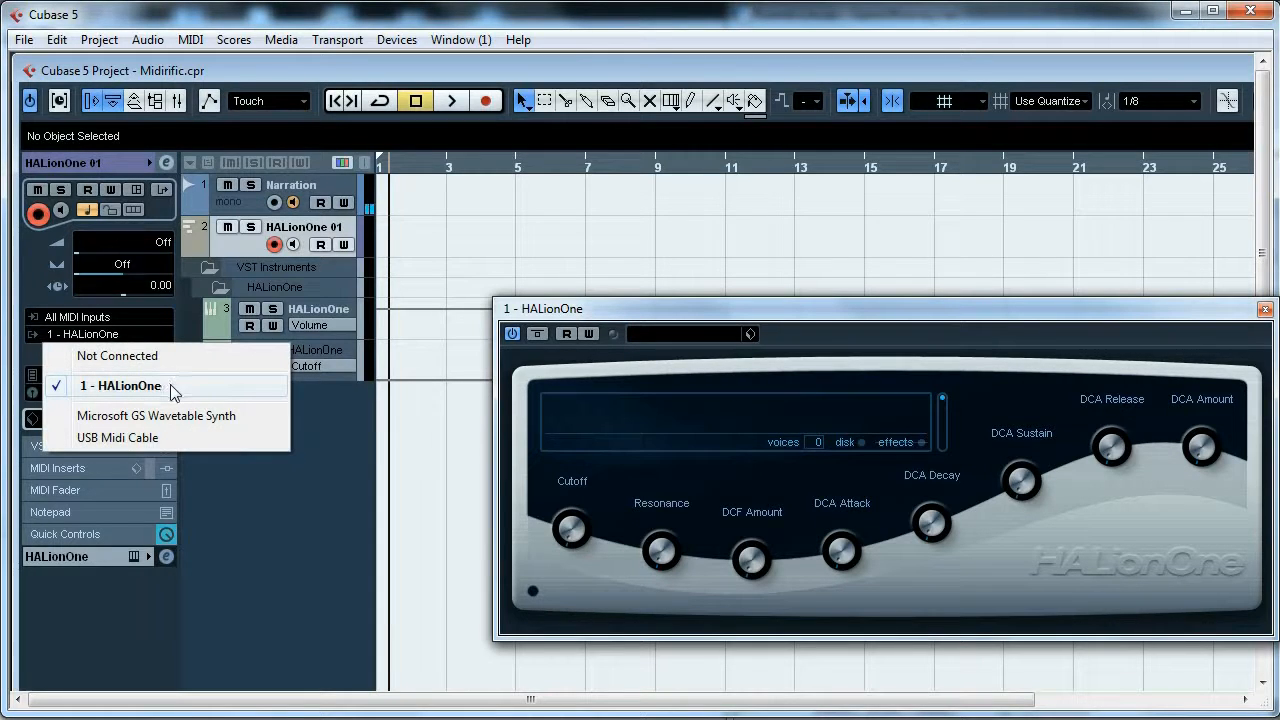
{"action": "left_click", "coordinate": [300, 478]}
{"action": "left_click", "coordinate": [96, 317]}
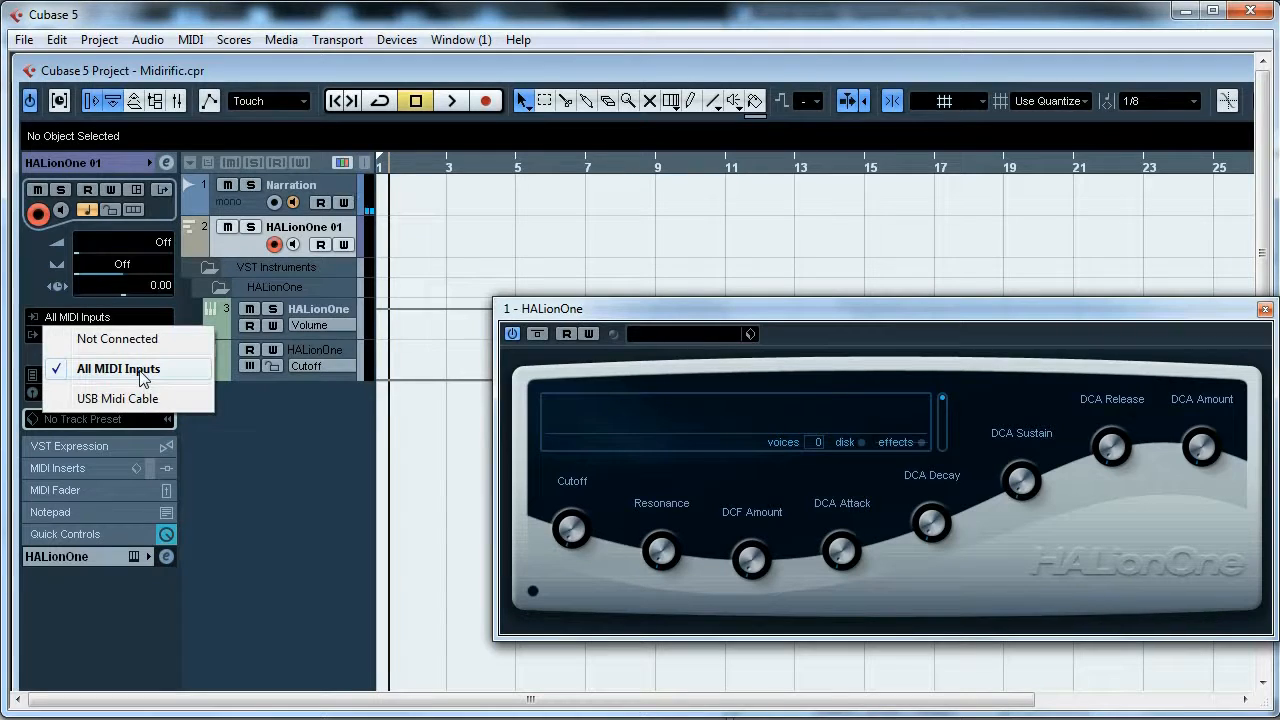
{"action": "left_click", "coordinate": [173, 397]}
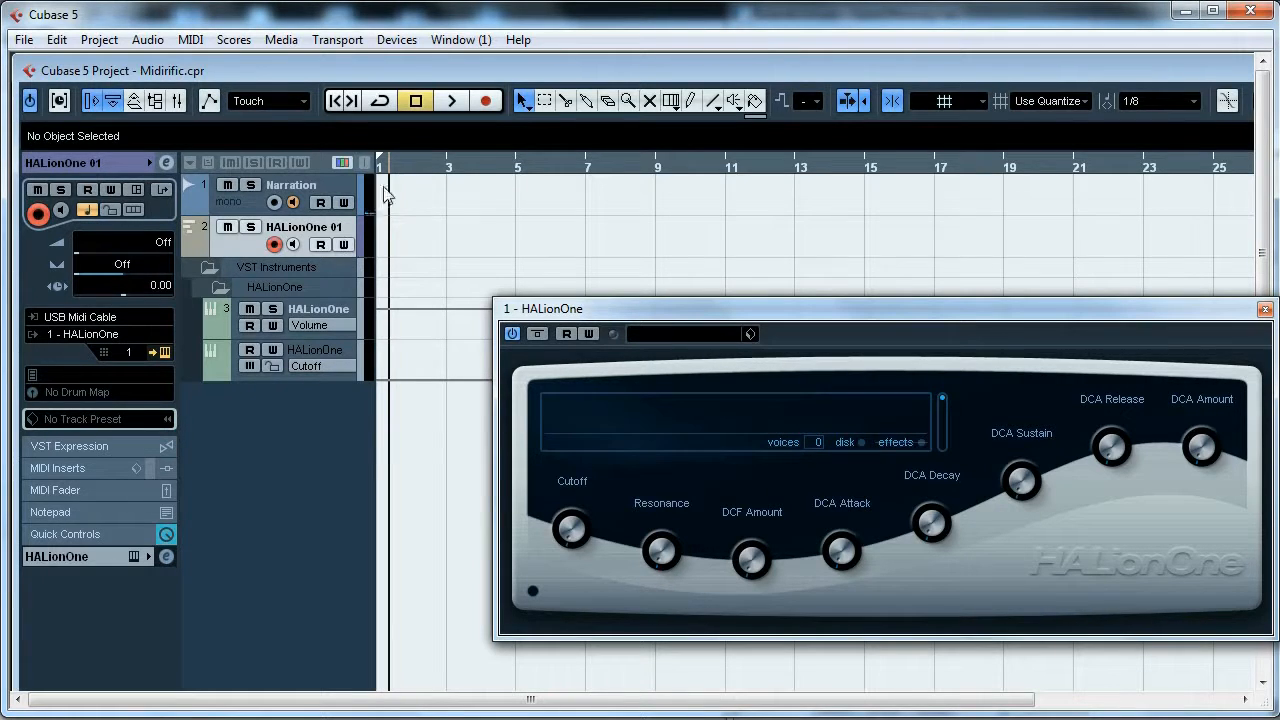
- Record a MIDI part of about four bars on the HALionOne 01 track
{"action": "left_click_drag", "start_coordinate": [387, 173], "coordinate": [452, 118]}
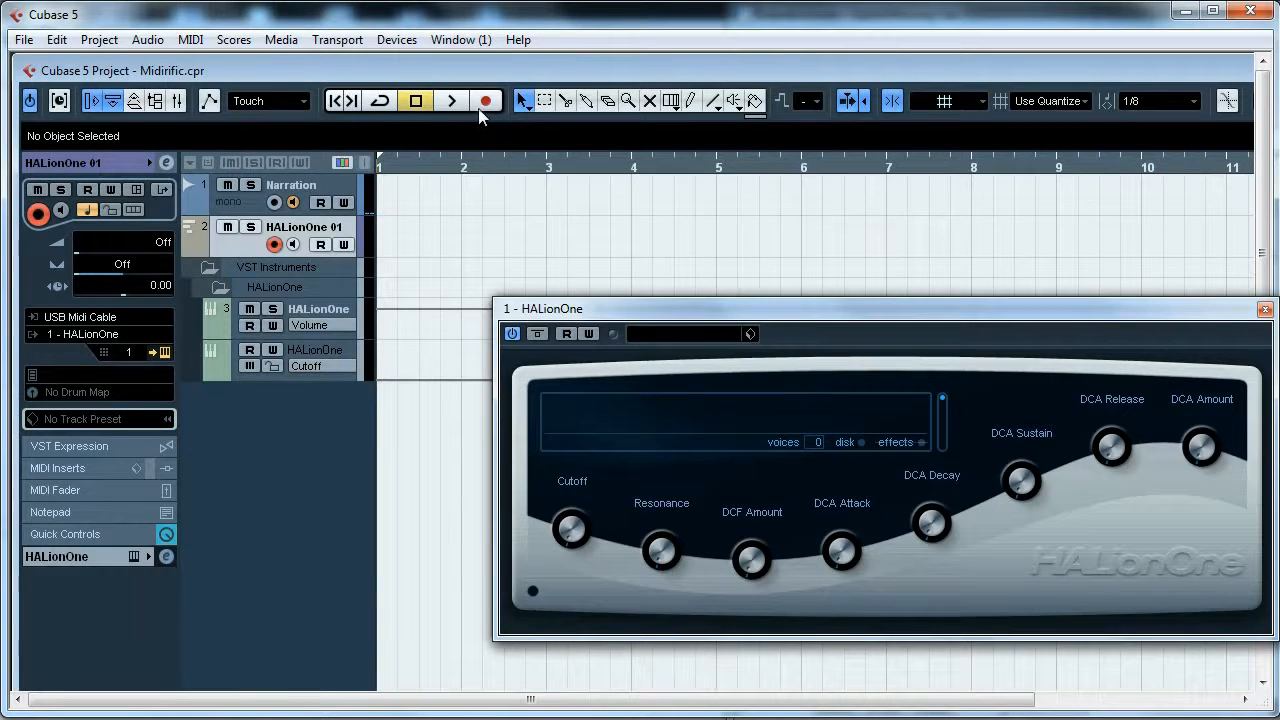
{"action": "left_click", "coordinate": [484, 104]}
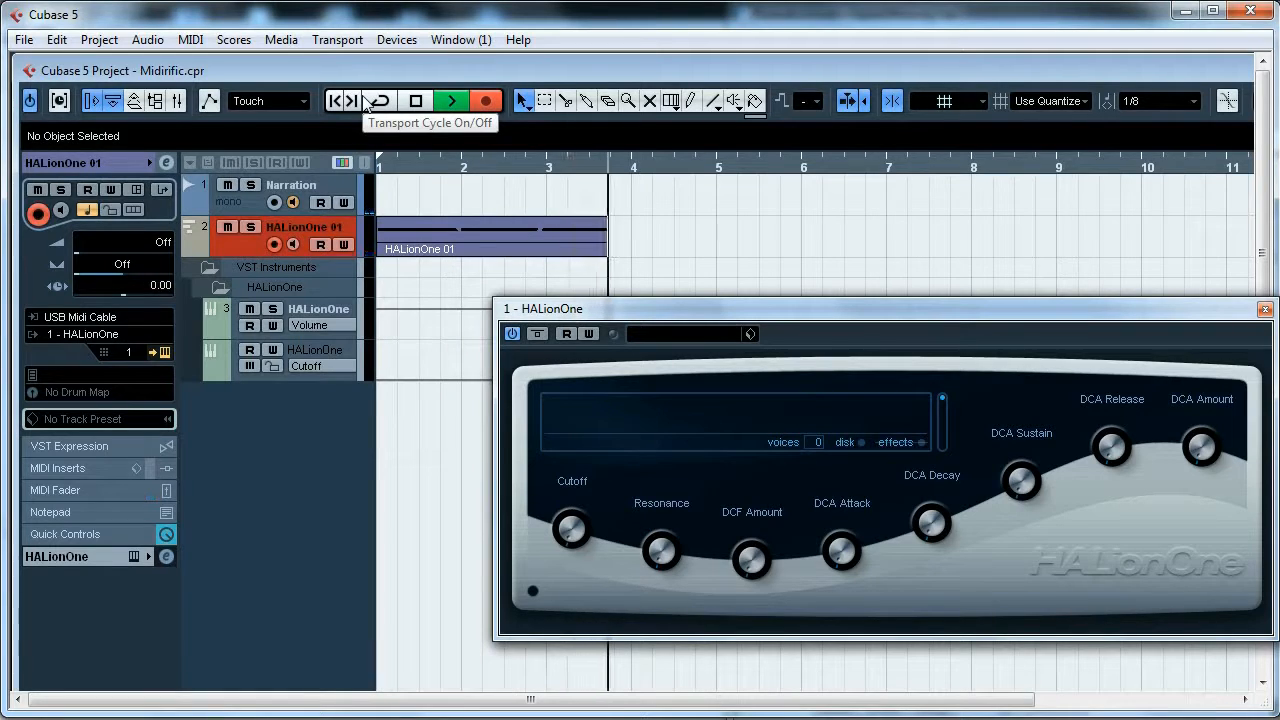
{"action": "left_click", "coordinate": [428, 99]}
- Trim the end of the recorded part to bar 5
{"action": "left_click_drag", "start_coordinate": [797, 252], "coordinate": [727, 252]}
{"action": "left_click", "coordinate": [770, 253]}
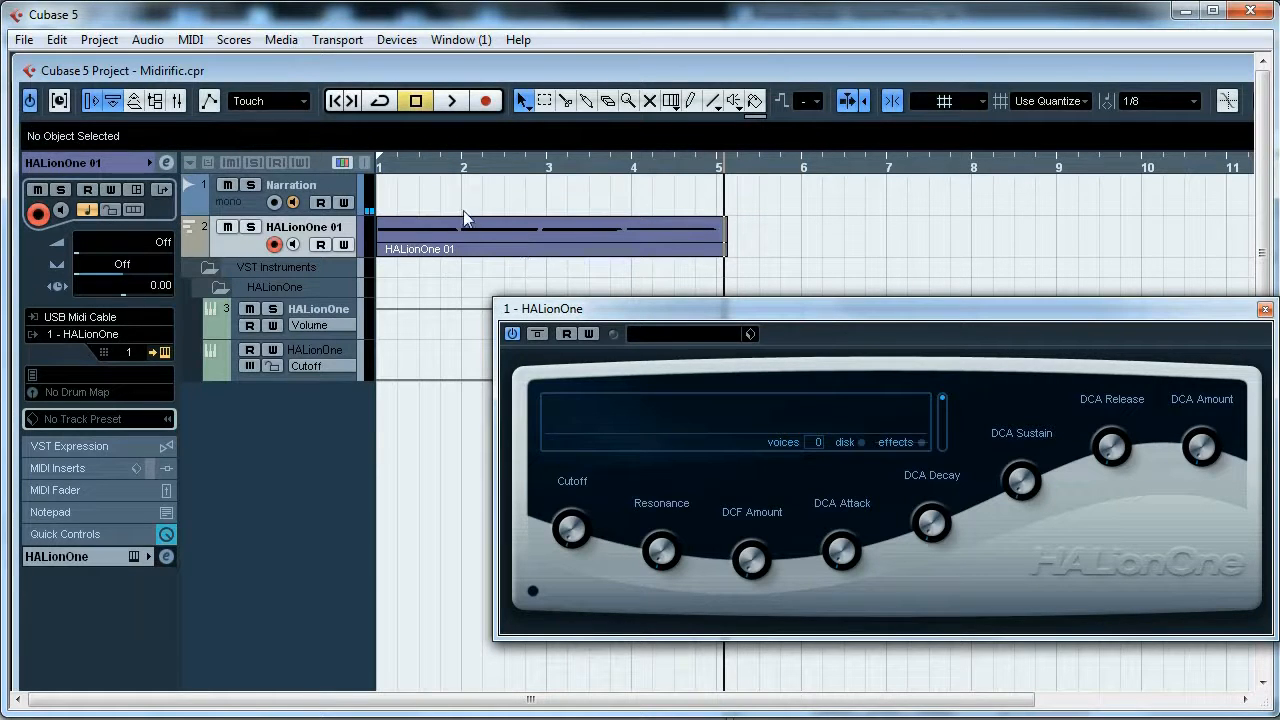
- Set a cycle range from bar 1 to bar 5 and turn cycle playback on
{"action": "left_click", "coordinate": [398, 175]}
{"action": "left_click_drag", "start_coordinate": [398, 174], "coordinate": [348, 197]}
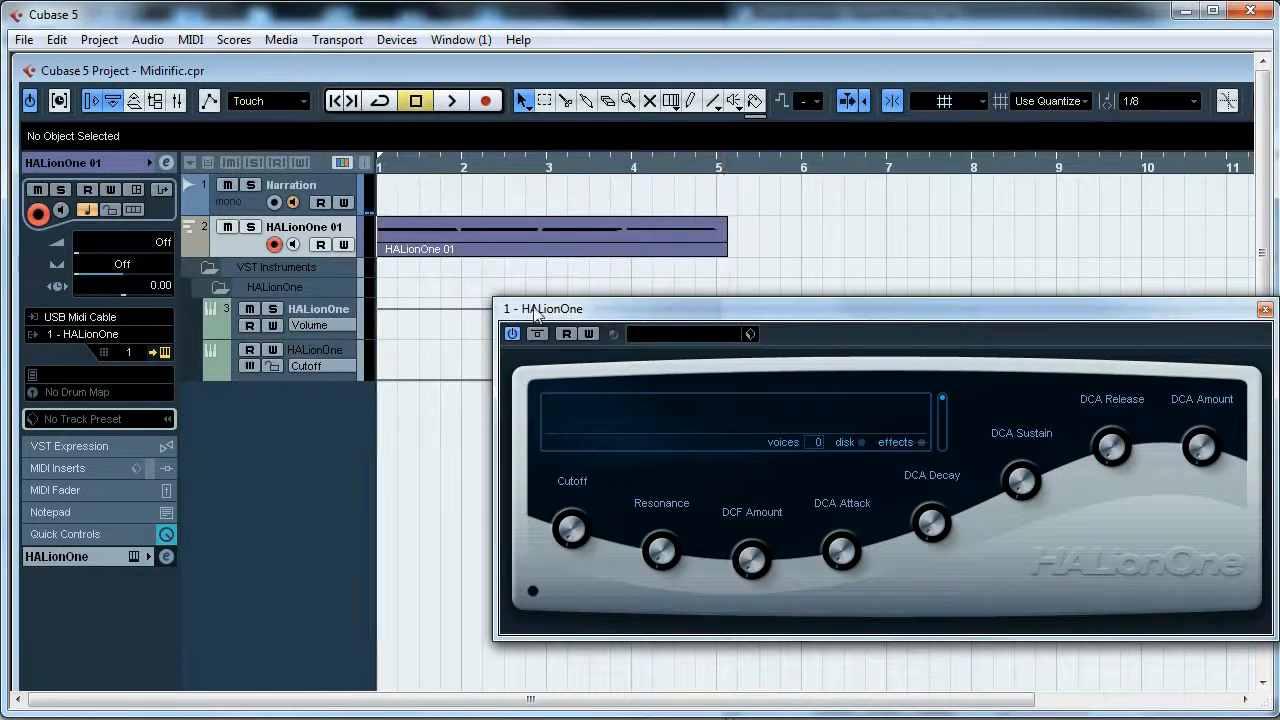
{"action": "left_click_drag", "start_coordinate": [385, 159], "coordinate": [721, 195]}
{"action": "left_click", "coordinate": [385, 99]}
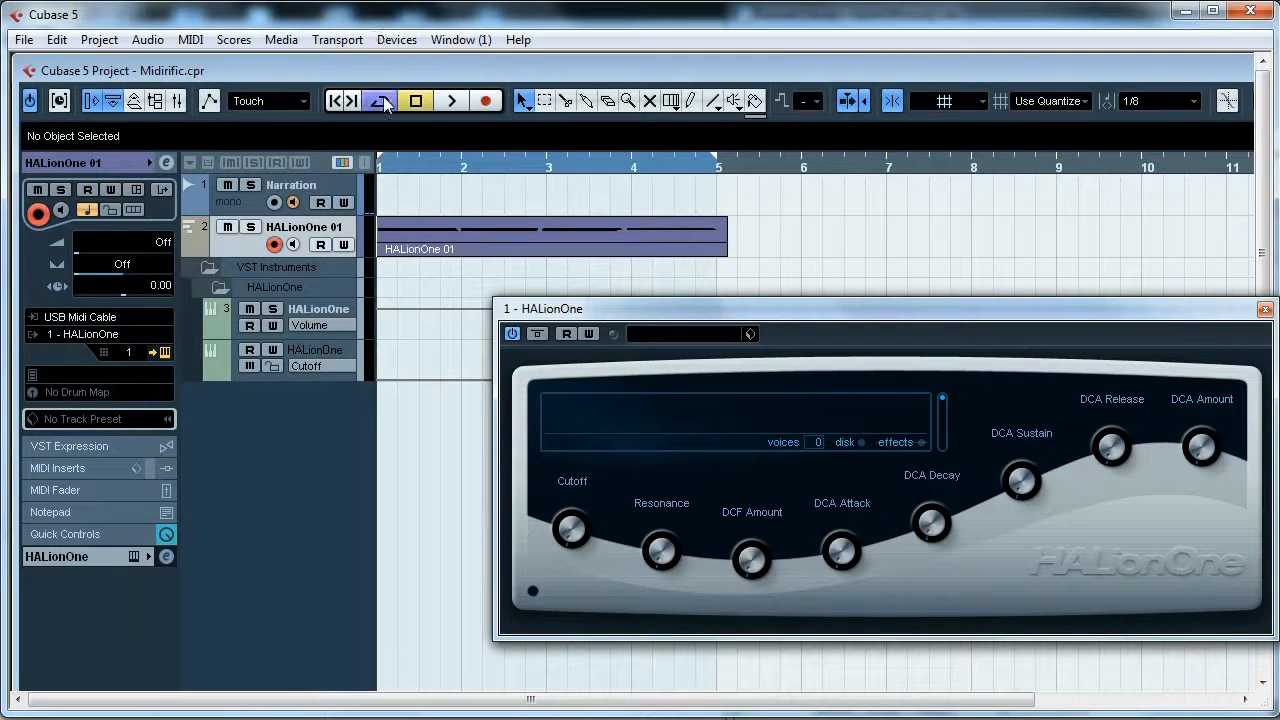
- Load the YAMAHA S90ES Piano preset into HALionOne from the Piano category of the preset browser
{"action": "left_click", "coordinate": [640, 337]}
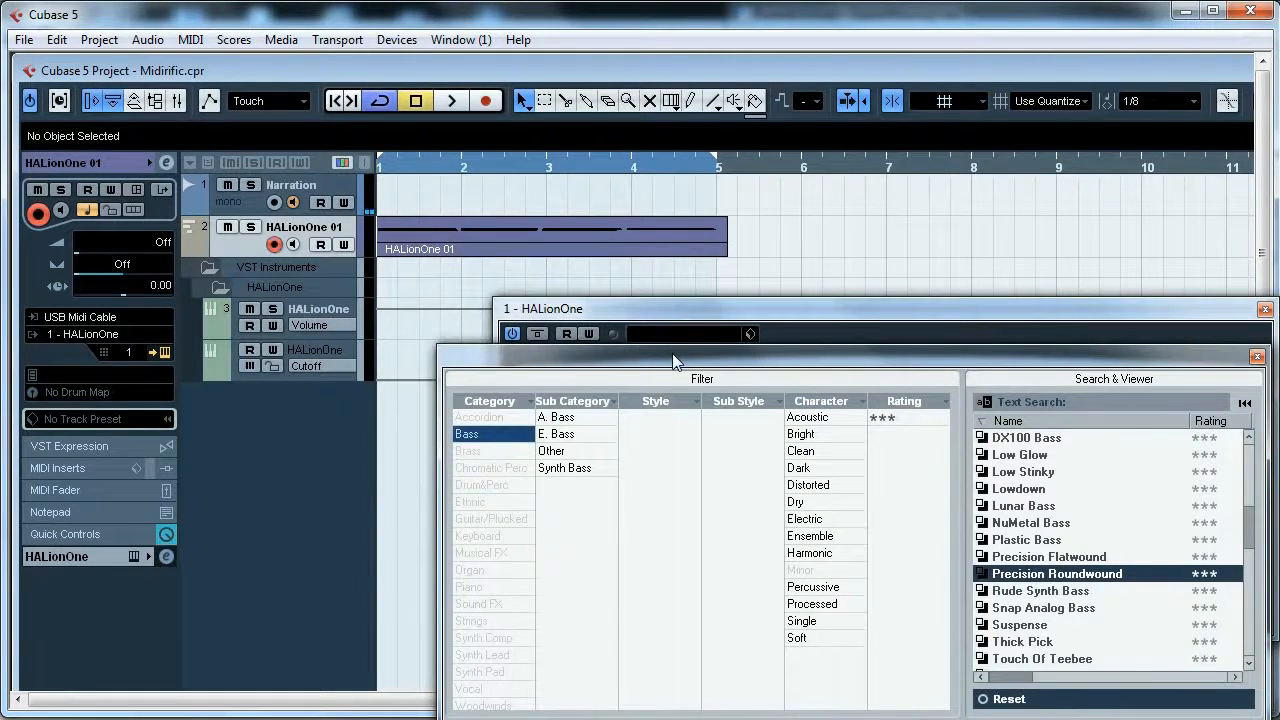
{"action": "left_click_drag", "start_coordinate": [672, 353], "coordinate": [518, 345]}
{"action": "left_click", "coordinate": [357, 428]}
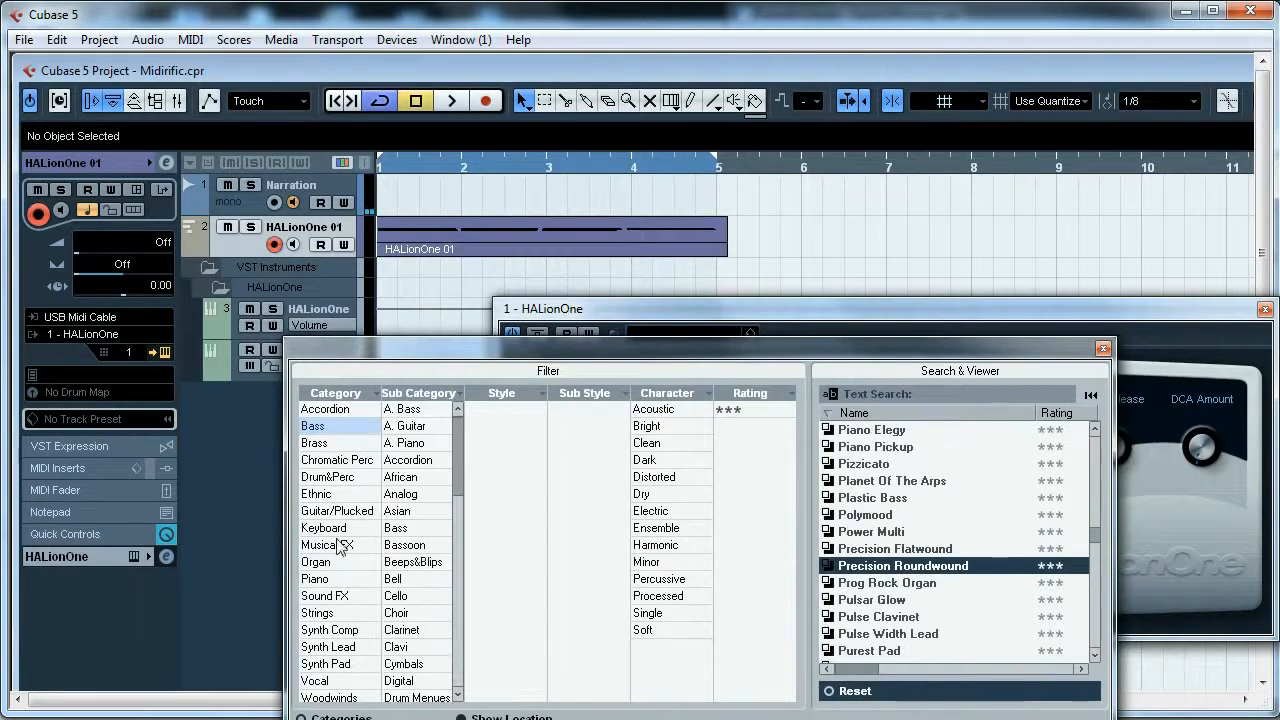
{"action": "left_click", "coordinate": [341, 580]}
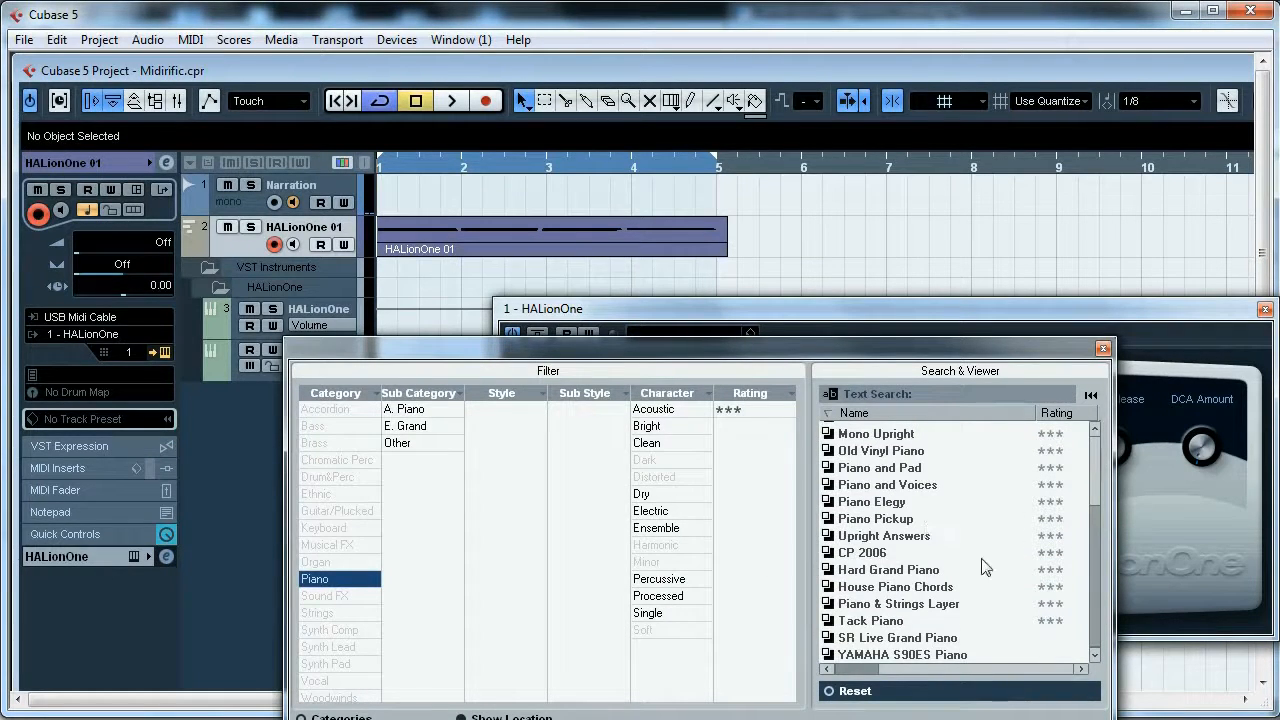
{"action": "left_click", "coordinate": [932, 656]}
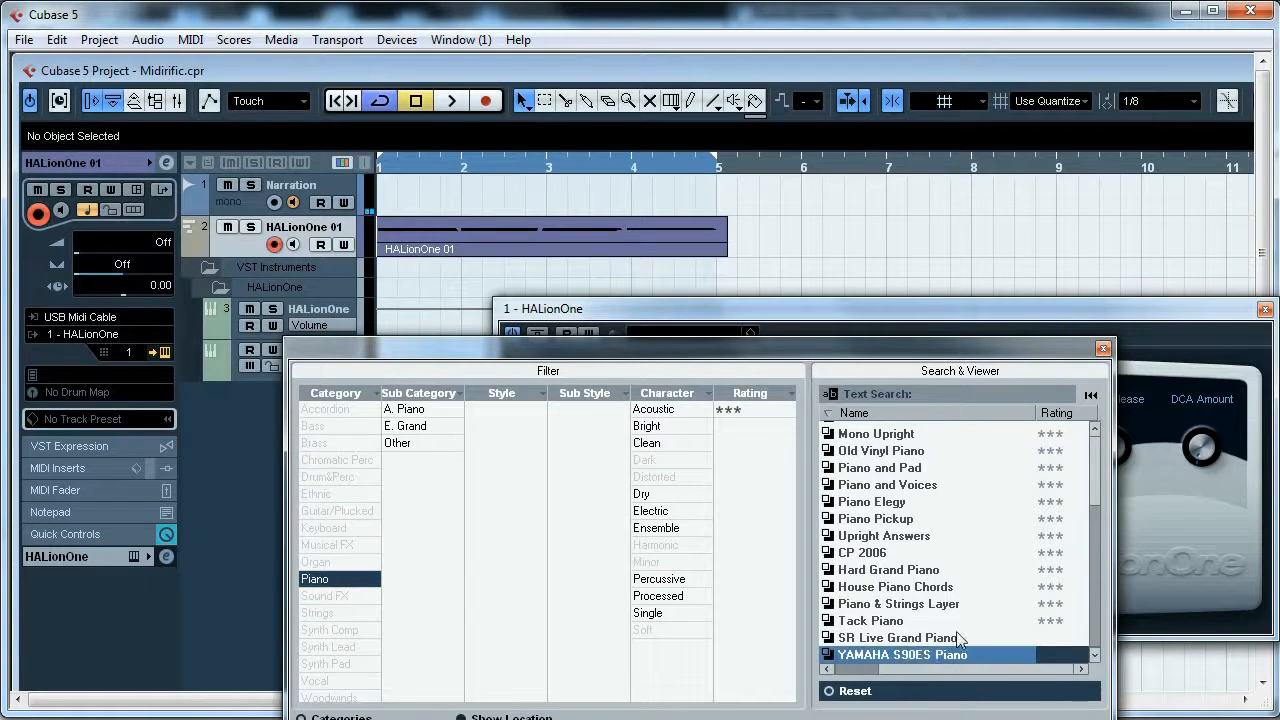
{"action": "left_click", "coordinate": [1103, 350]}
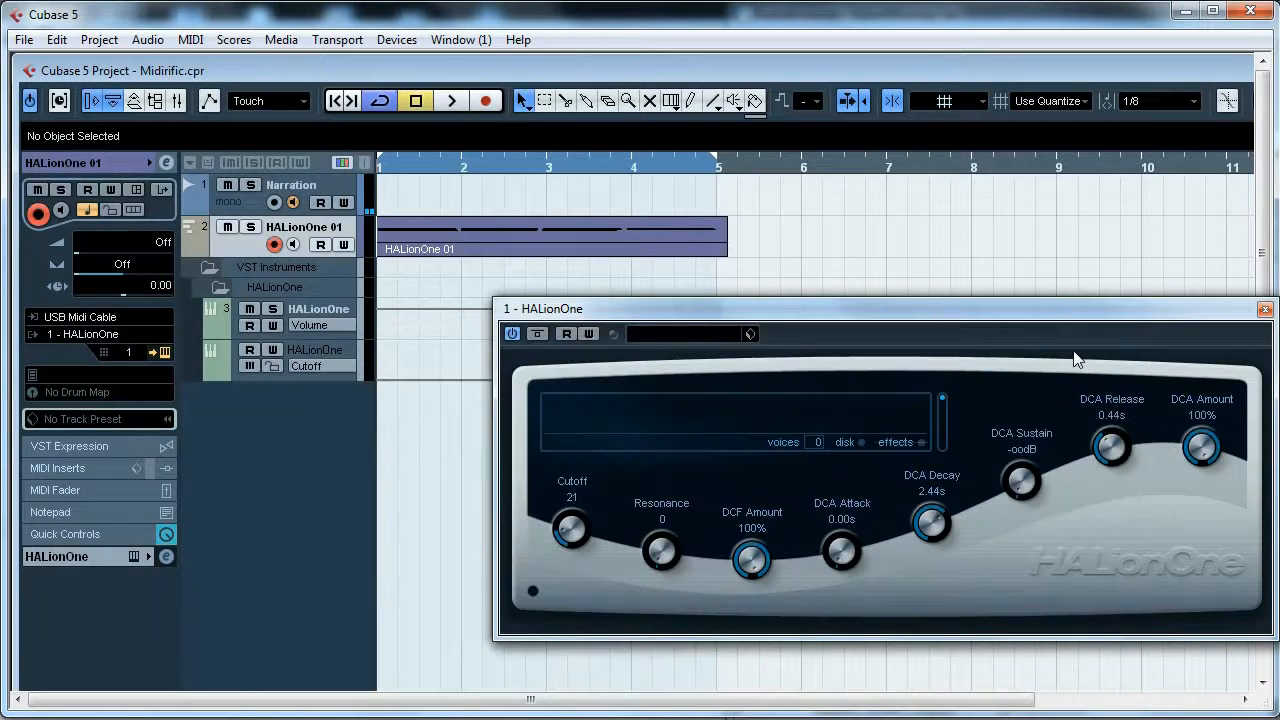
- Play the cycle back to audition the piano preset
{"action": "key", "text": "space"}
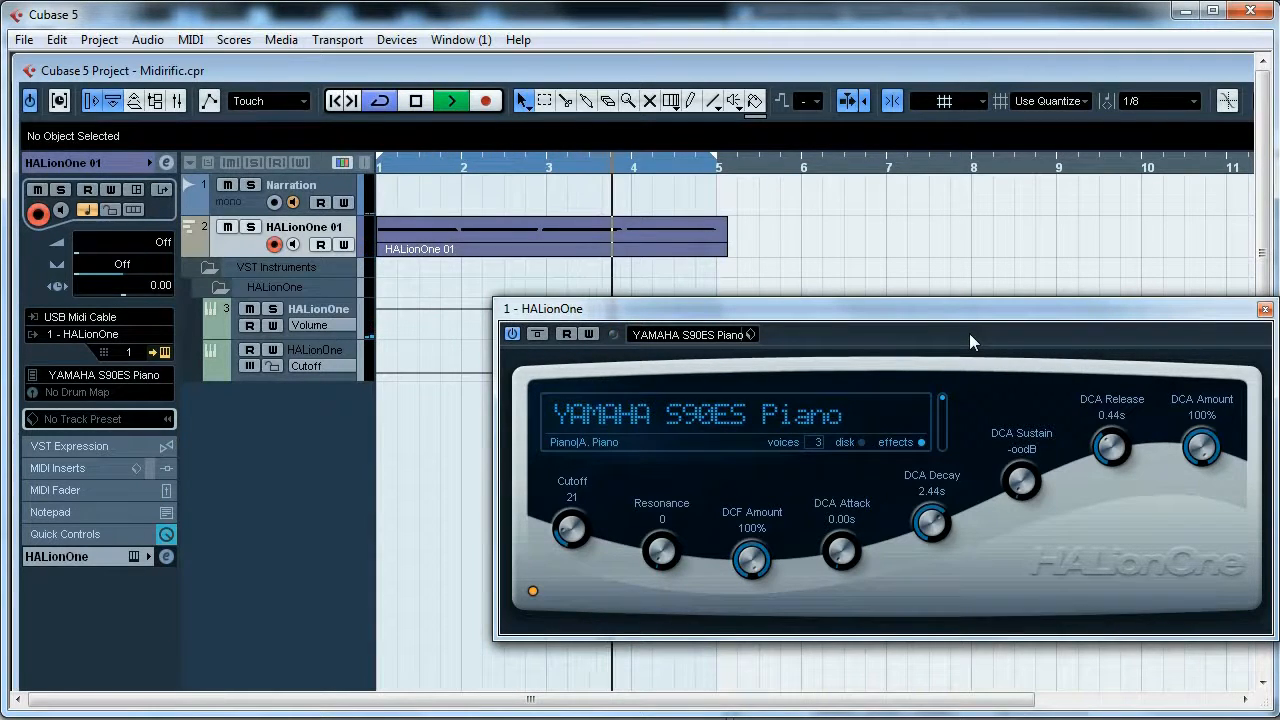
{"action": "key", "text": "space"}
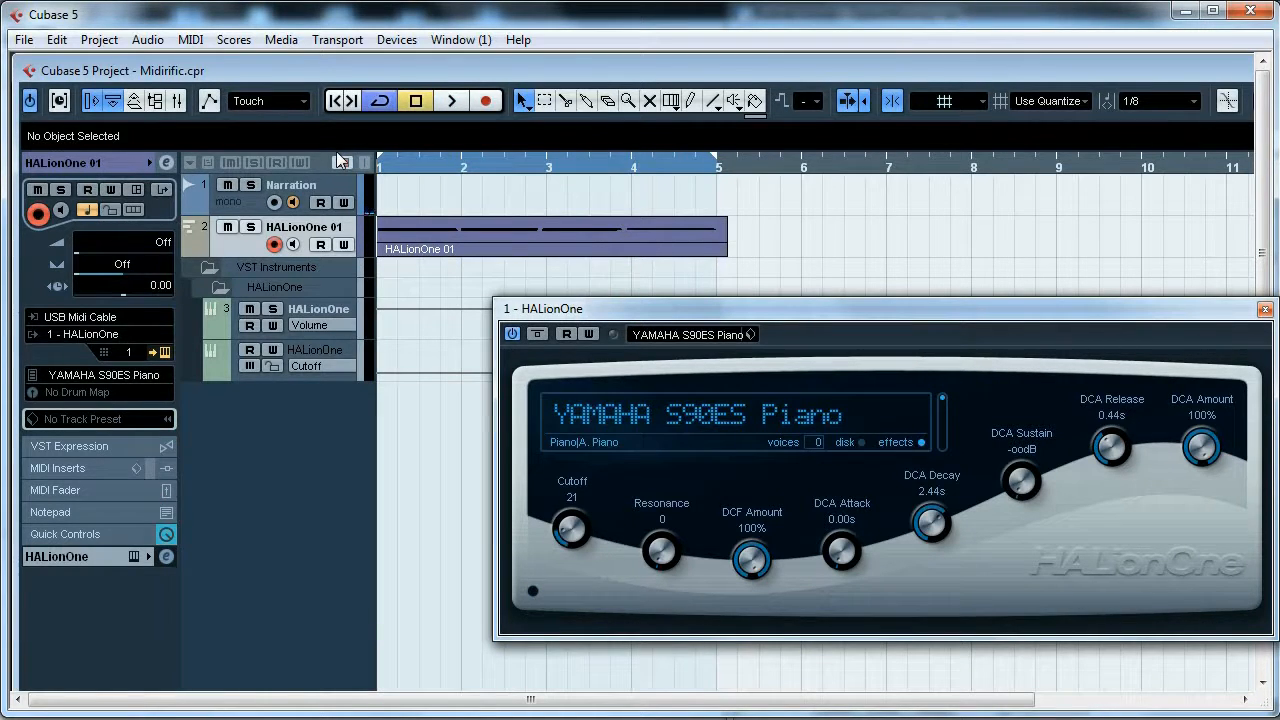
{"action": "key", "text": "space"}
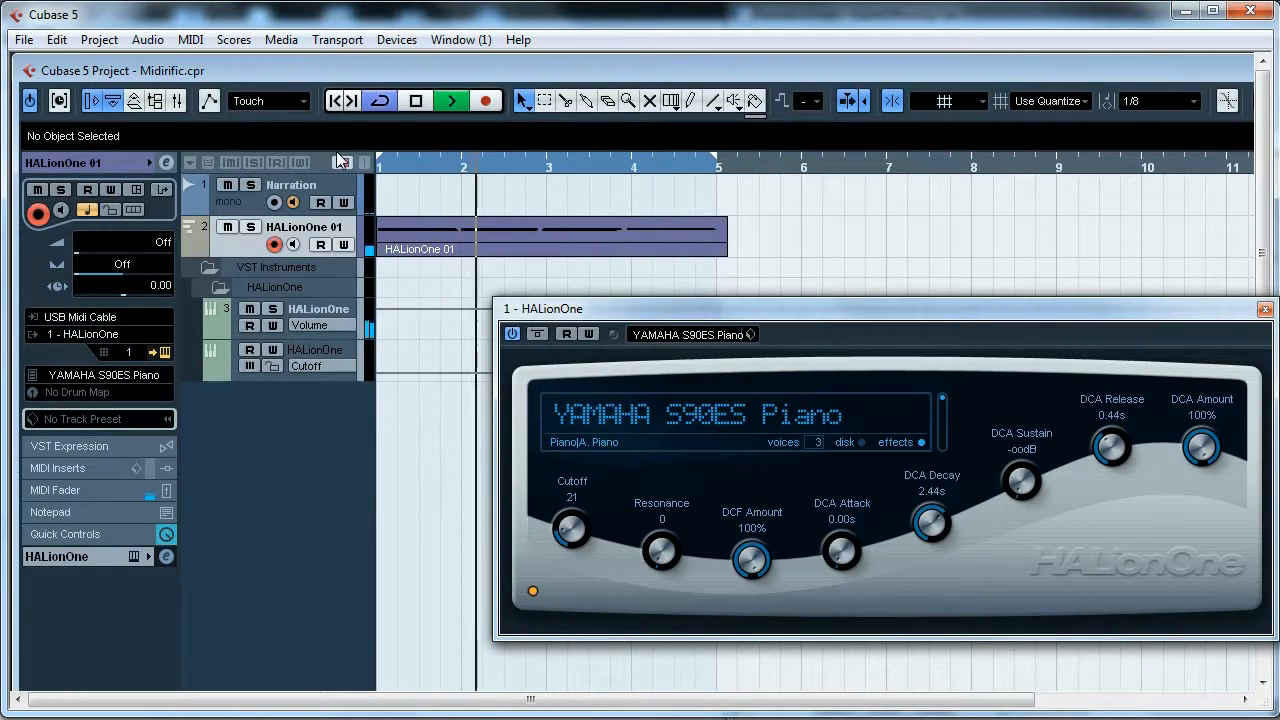
{"action": "key", "text": "space"}
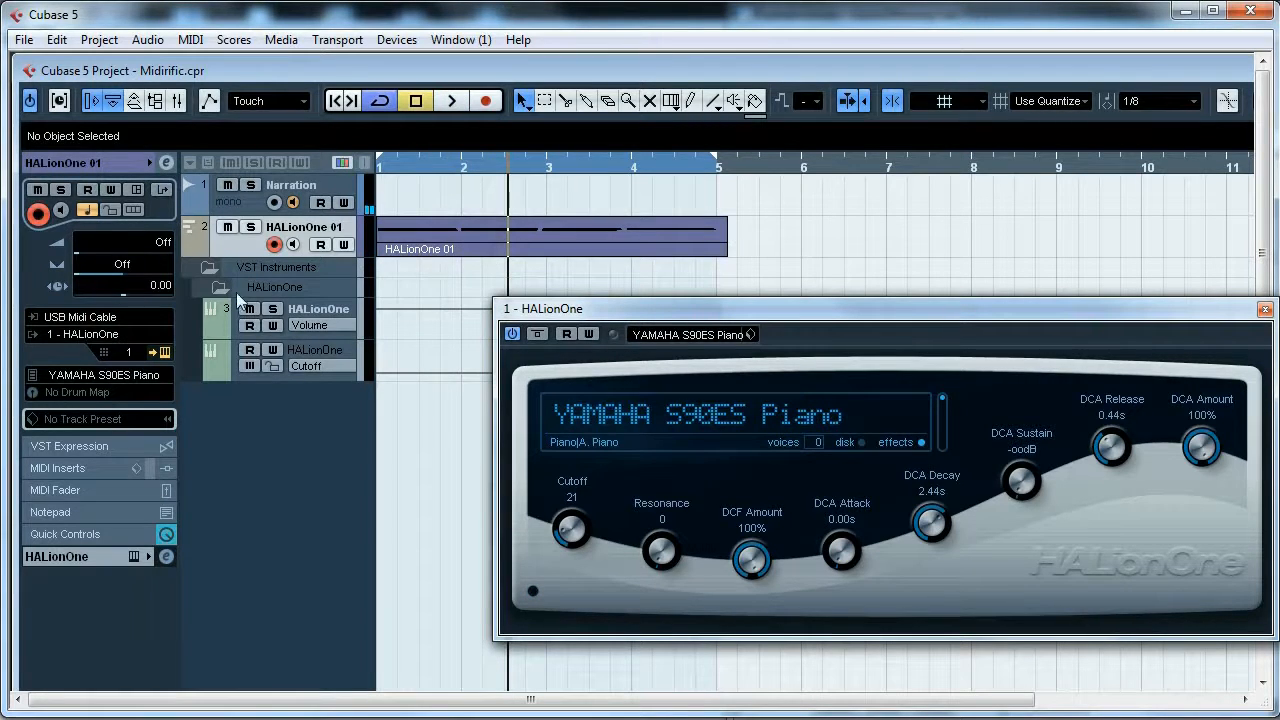
- Add a new instrument track using a HALionOne instance
{"action": "left_click", "coordinate": [210, 271]}
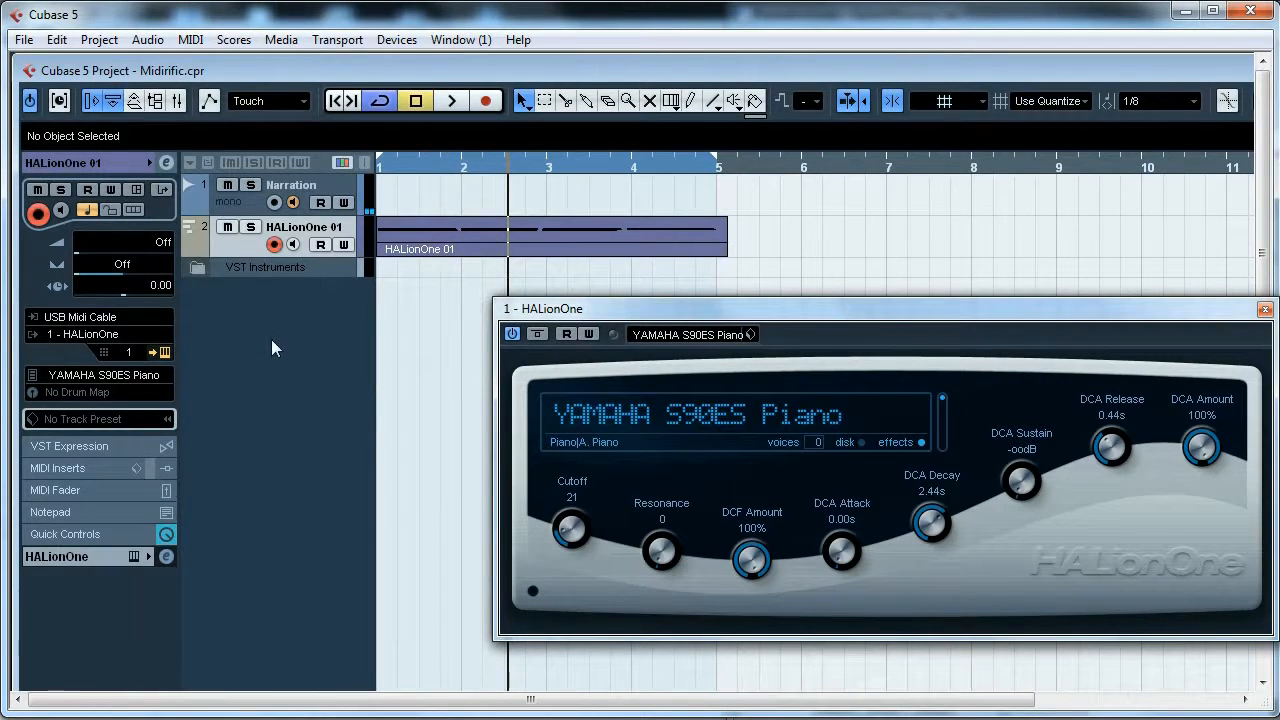
{"action": "left_click", "coordinate": [122, 42]}
{"action": "mouse_move", "coordinate": [134, 62]}
{"action": "left_click", "coordinate": [425, 96]}
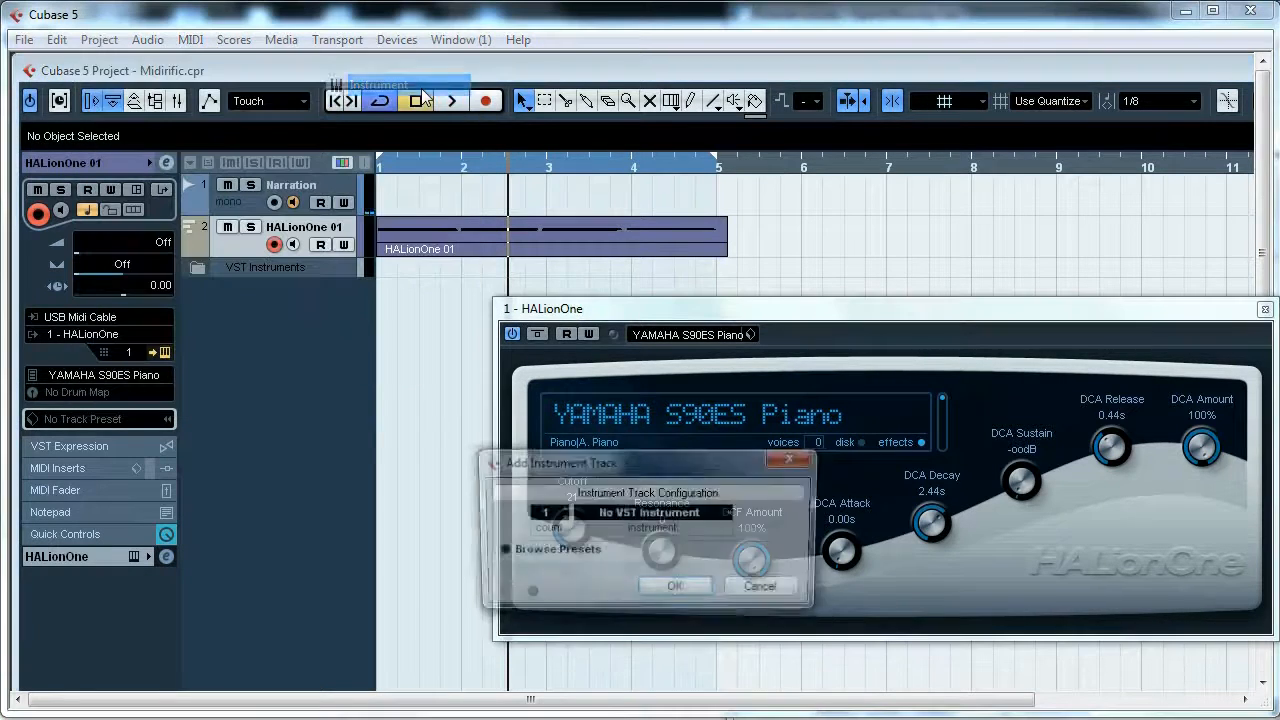
{"action": "left_click", "coordinate": [726, 532]}
{"action": "mouse_move", "coordinate": [700, 631]}
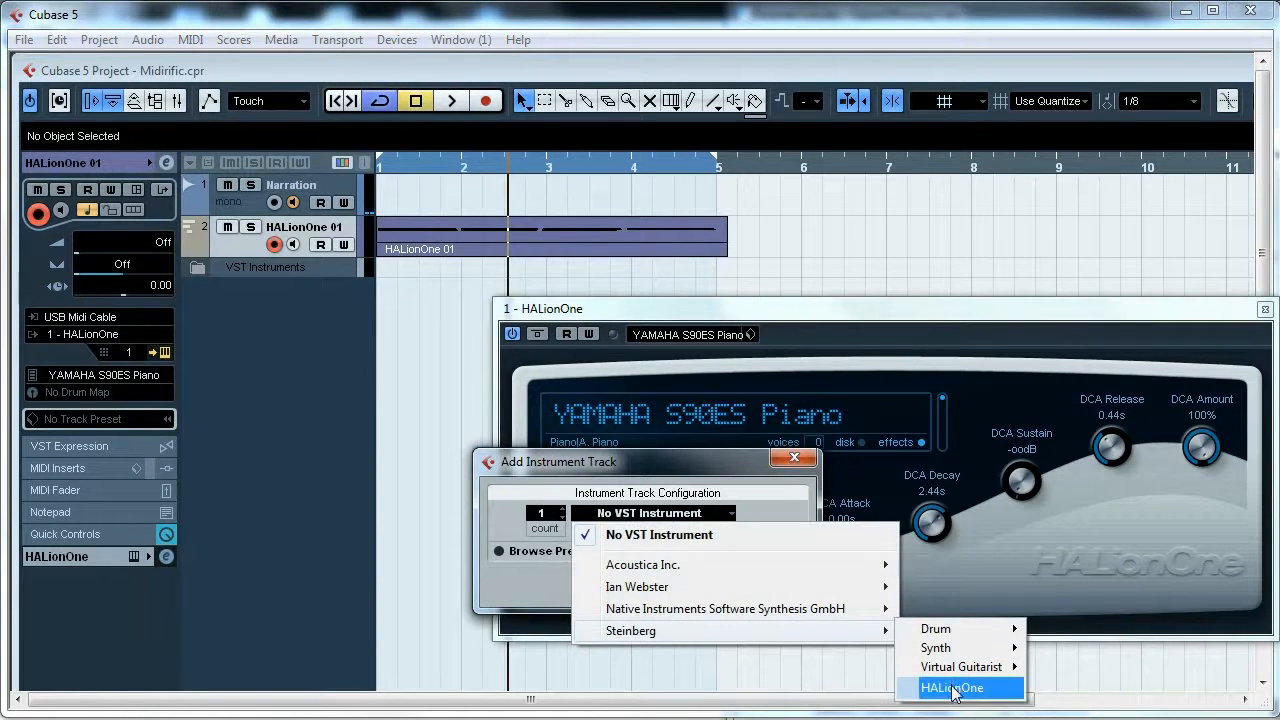
{"action": "left_click", "coordinate": [952, 688]}
{"action": "left_click", "coordinate": [675, 589]}
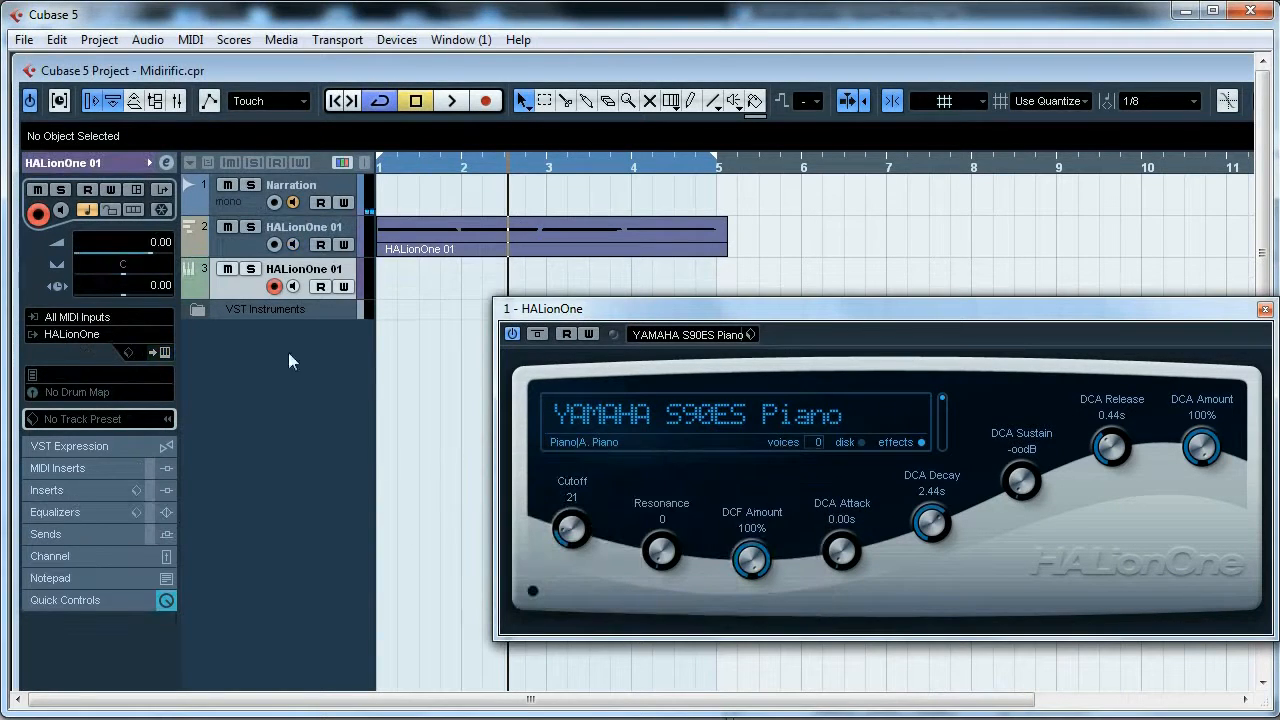
- Check the new track's MIDI input and instrument output routing options
{"action": "left_click", "coordinate": [105, 318]}
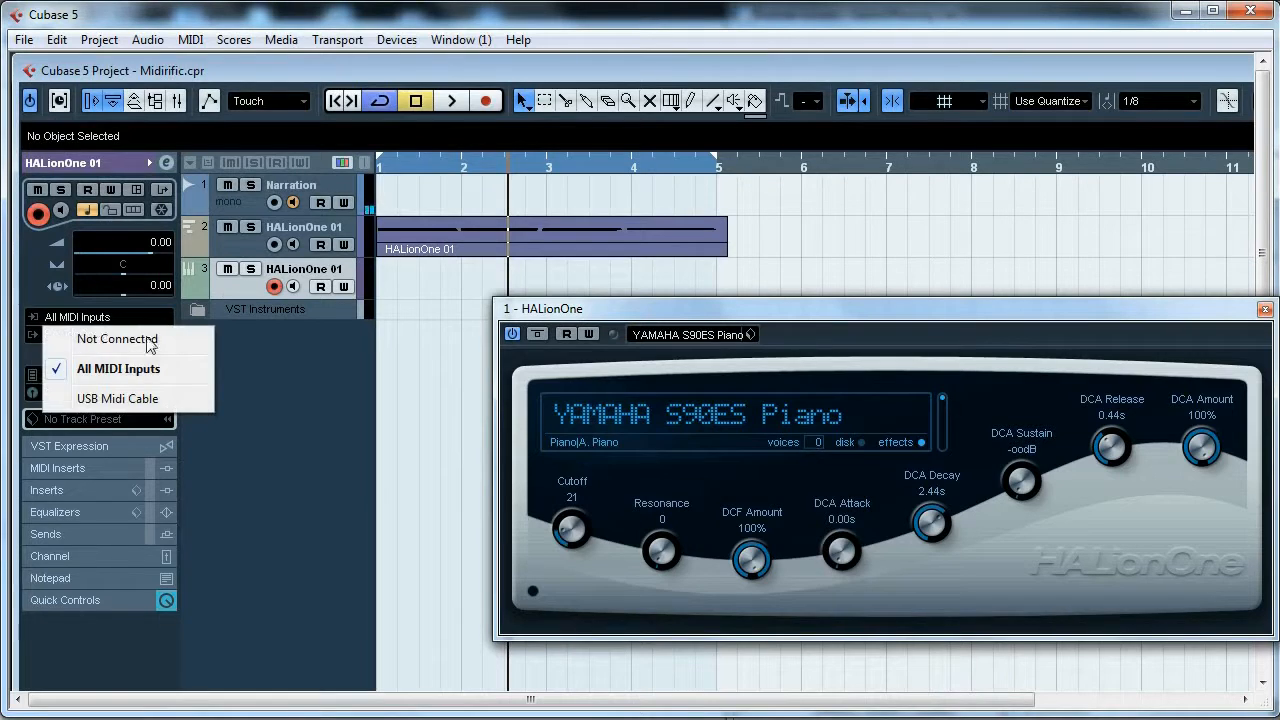
{"action": "left_click", "coordinate": [118, 368]}
{"action": "left_click", "coordinate": [137, 336]}
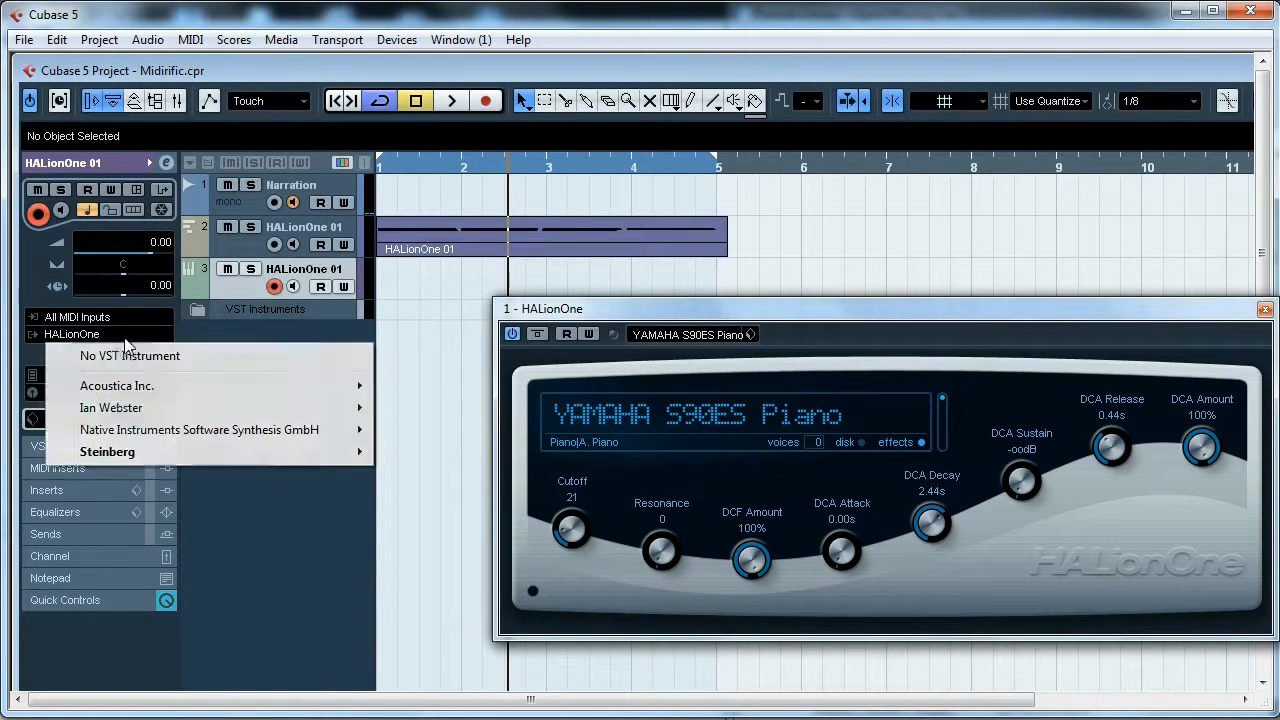
{"action": "left_click", "coordinate": [227, 535]}
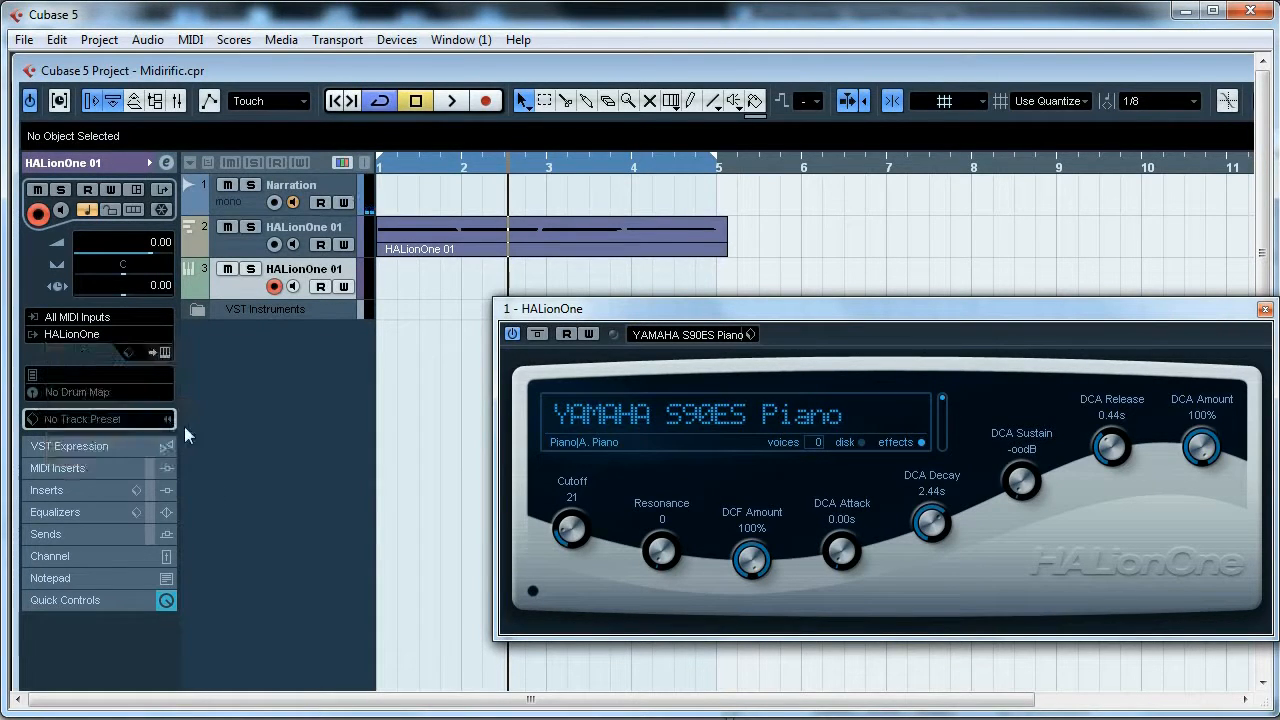
- Inspect the VST Instruments folder and tracks, then close the first HALionOne editor window
{"action": "left_click", "coordinate": [194, 311]}
{"action": "left_click", "coordinate": [237, 250]}
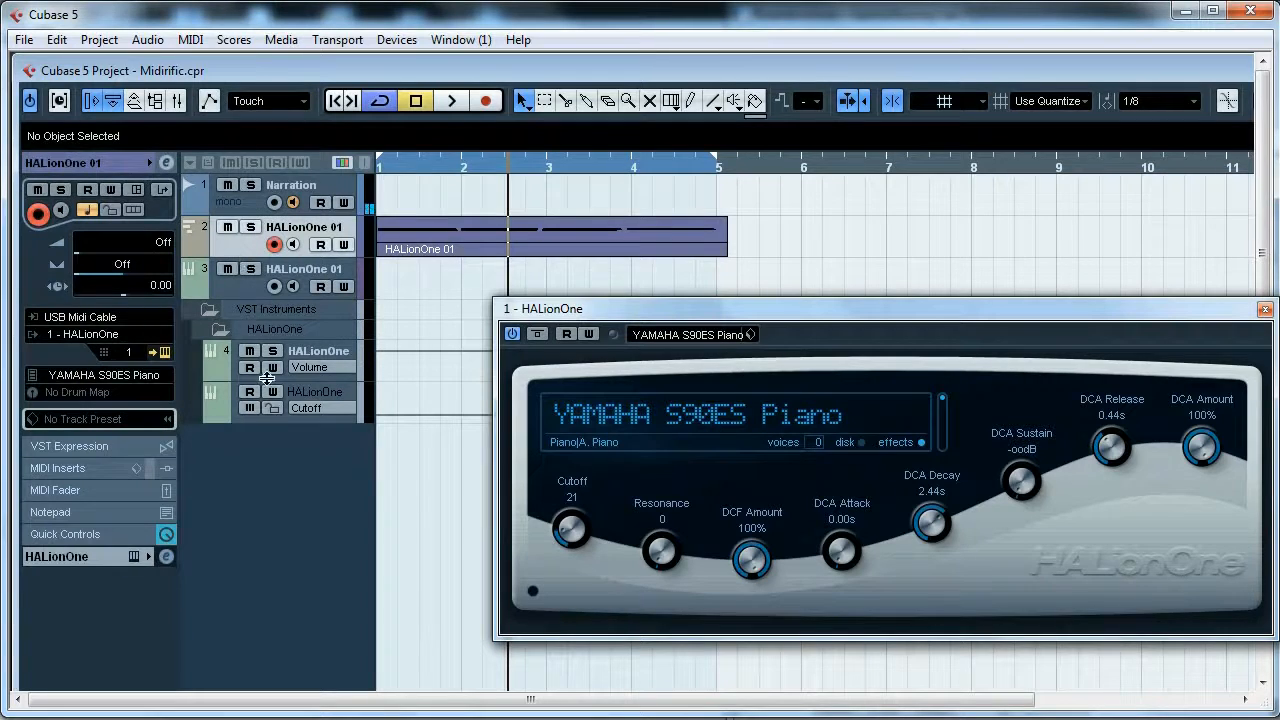
{"action": "left_click", "coordinate": [303, 356]}
{"action": "left_click", "coordinate": [209, 311]}
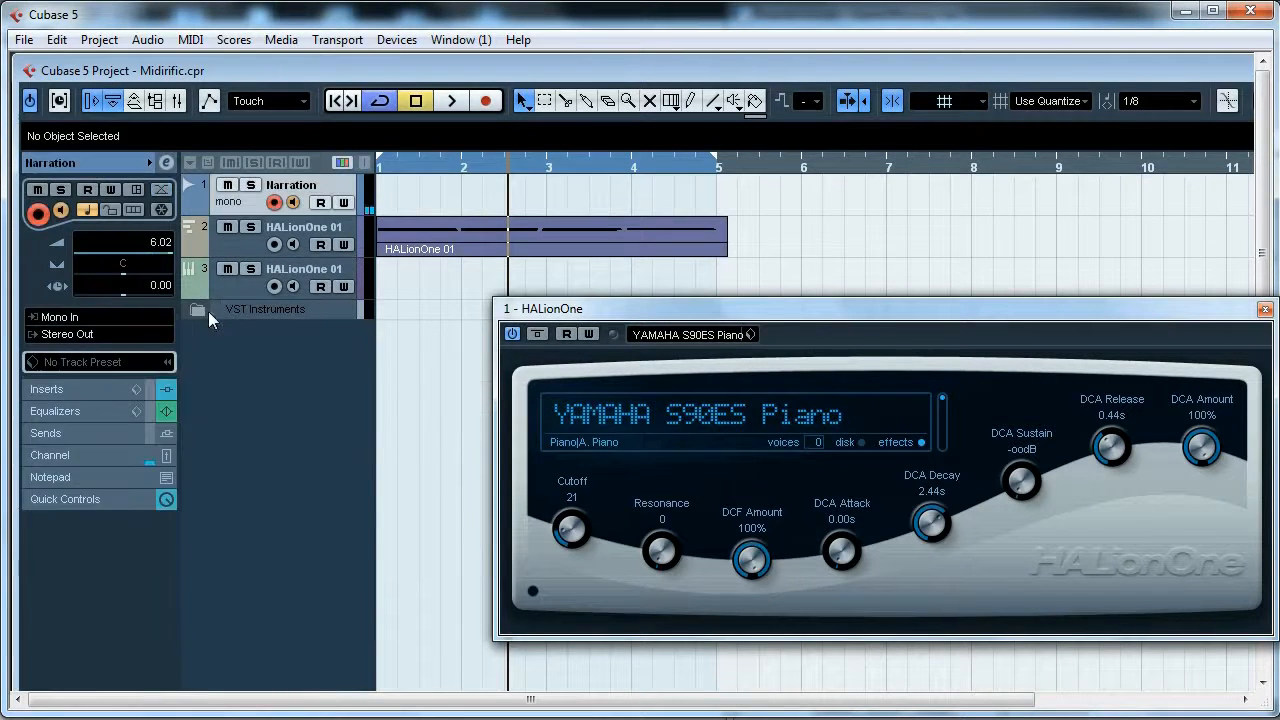
{"action": "left_click", "coordinate": [238, 296]}
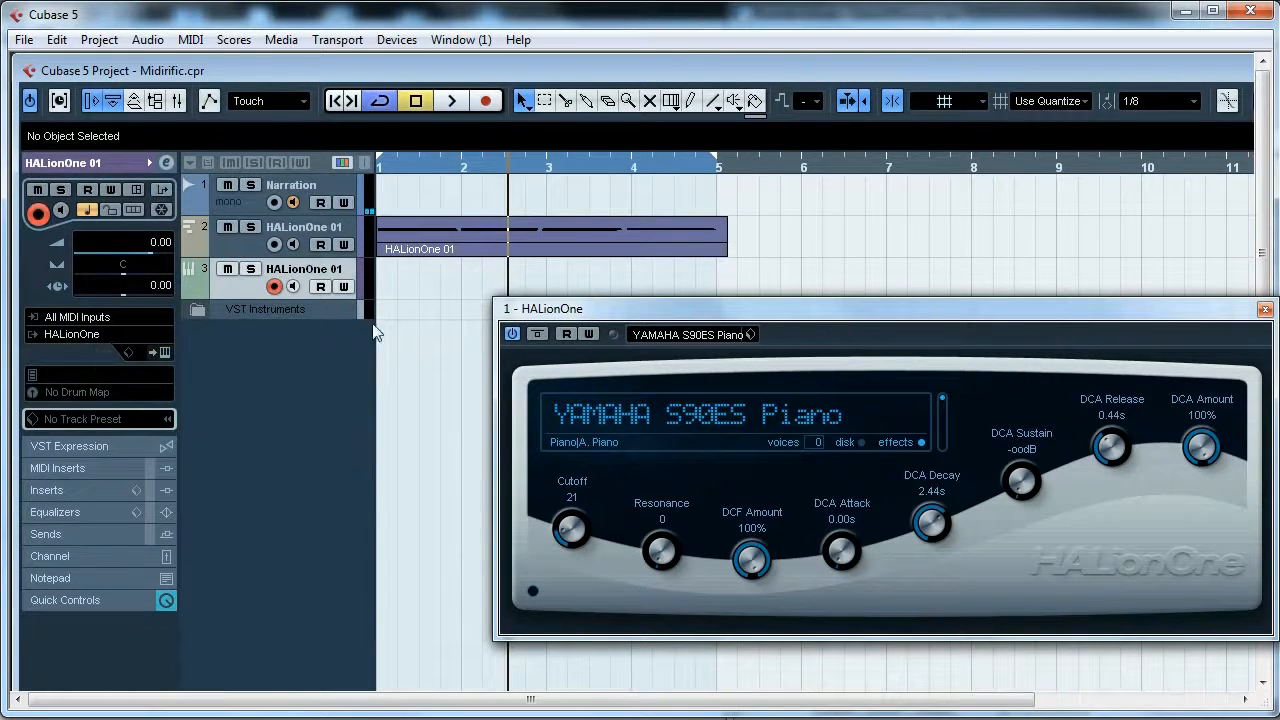
{"action": "left_click", "coordinate": [1265, 309]}
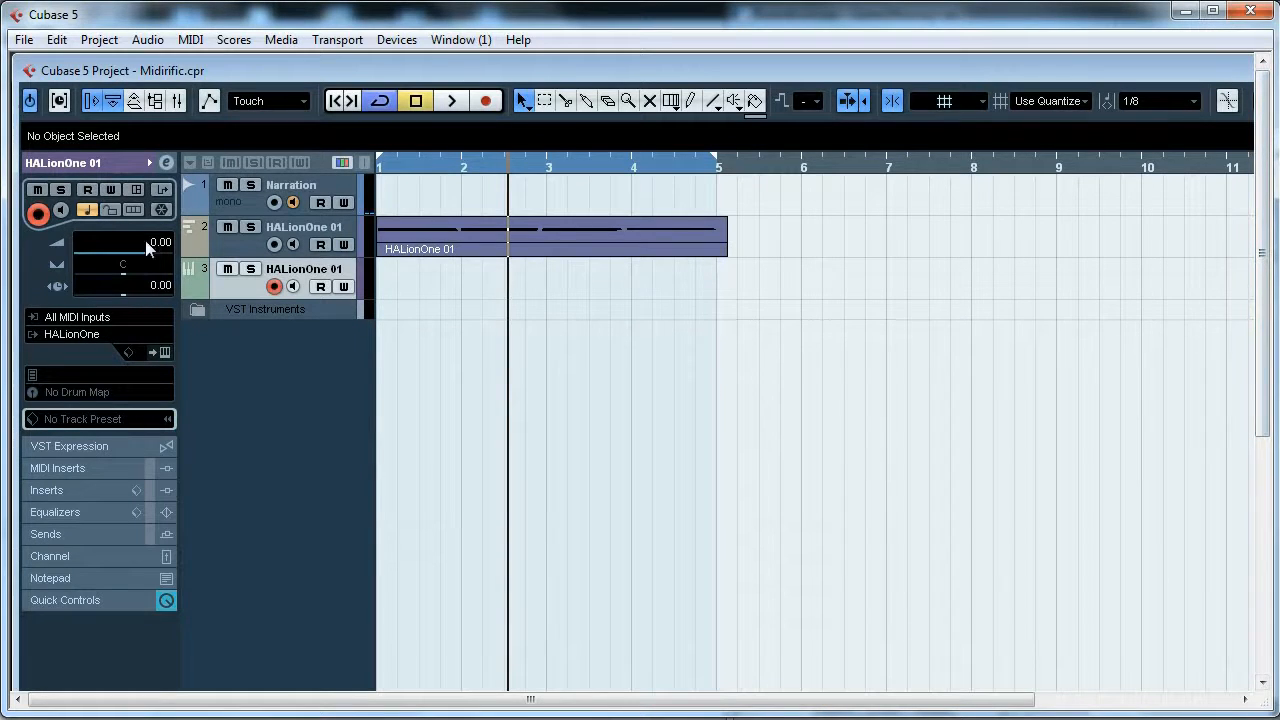
- Open the new instrument track's HALionOne editor and move its window lower in the project
{"action": "left_click", "coordinate": [167, 167]}
{"action": "left_click", "coordinate": [167, 167]}
{"action": "left_click", "coordinate": [158, 356]}
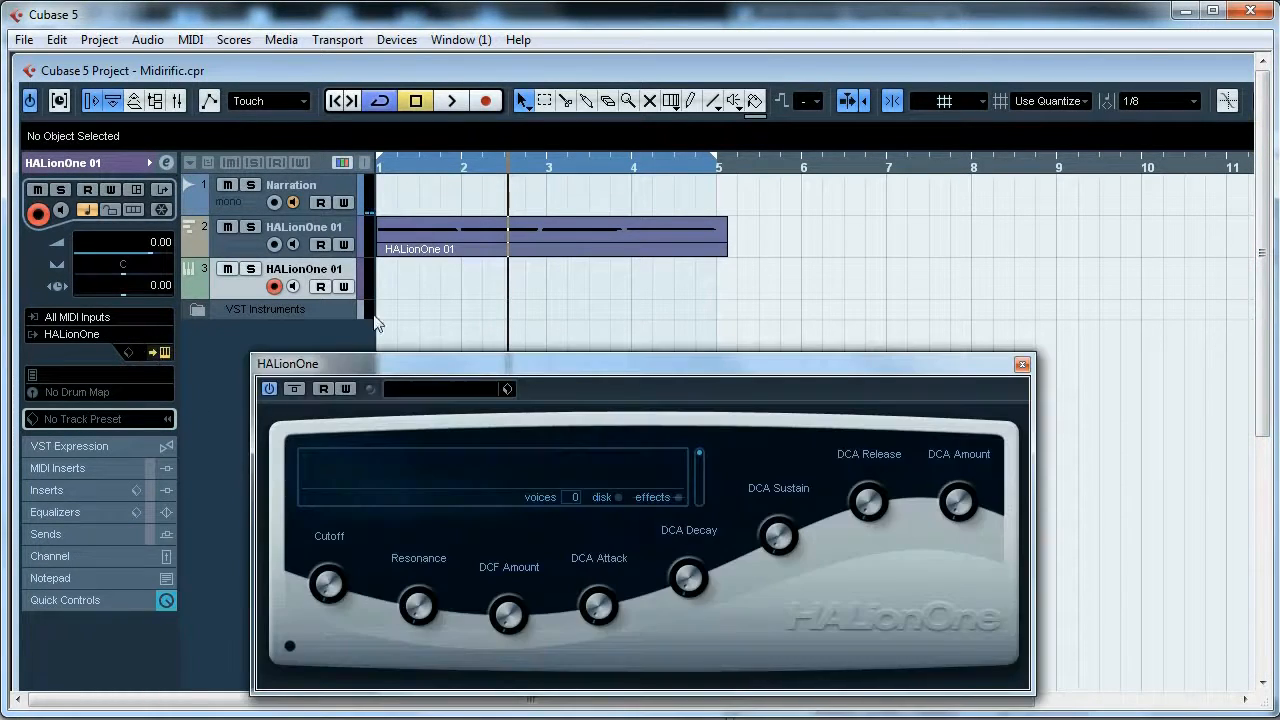
{"action": "left_click", "coordinate": [409, 390]}
{"action": "left_click", "coordinate": [1211, 412]}
{"action": "left_click", "coordinate": [239, 246]}
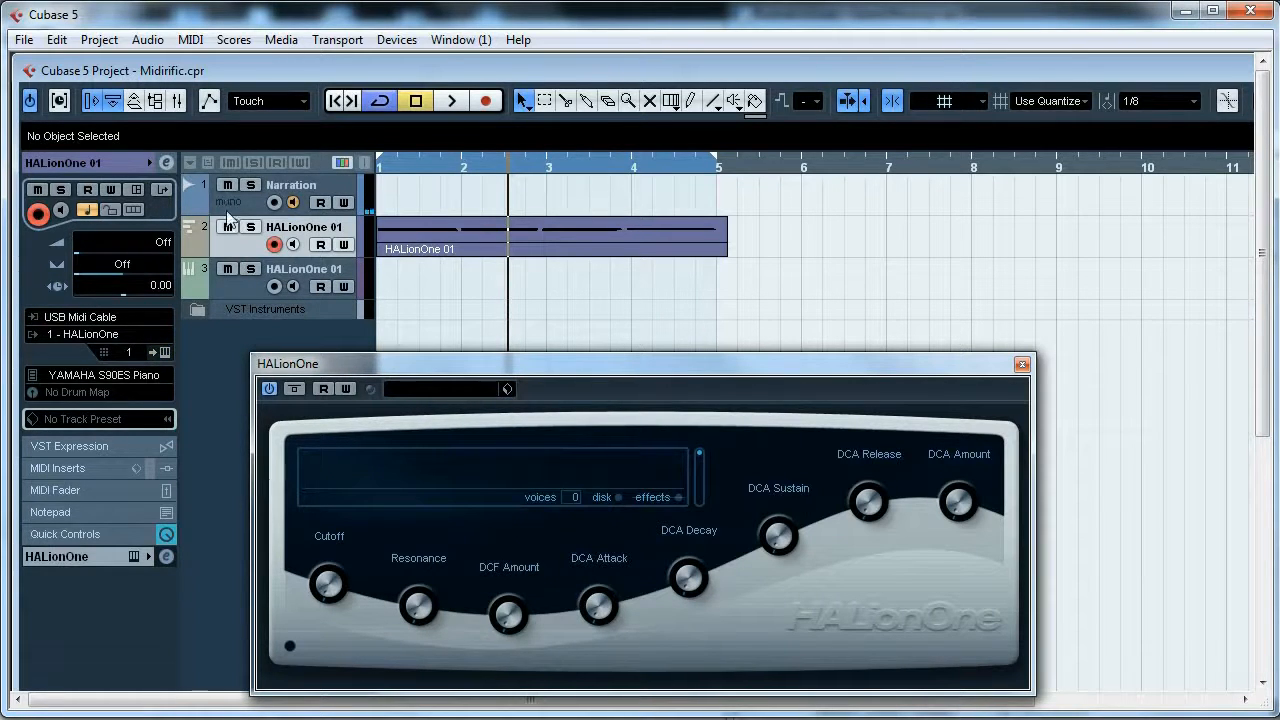
{"action": "left_click", "coordinate": [201, 311]}
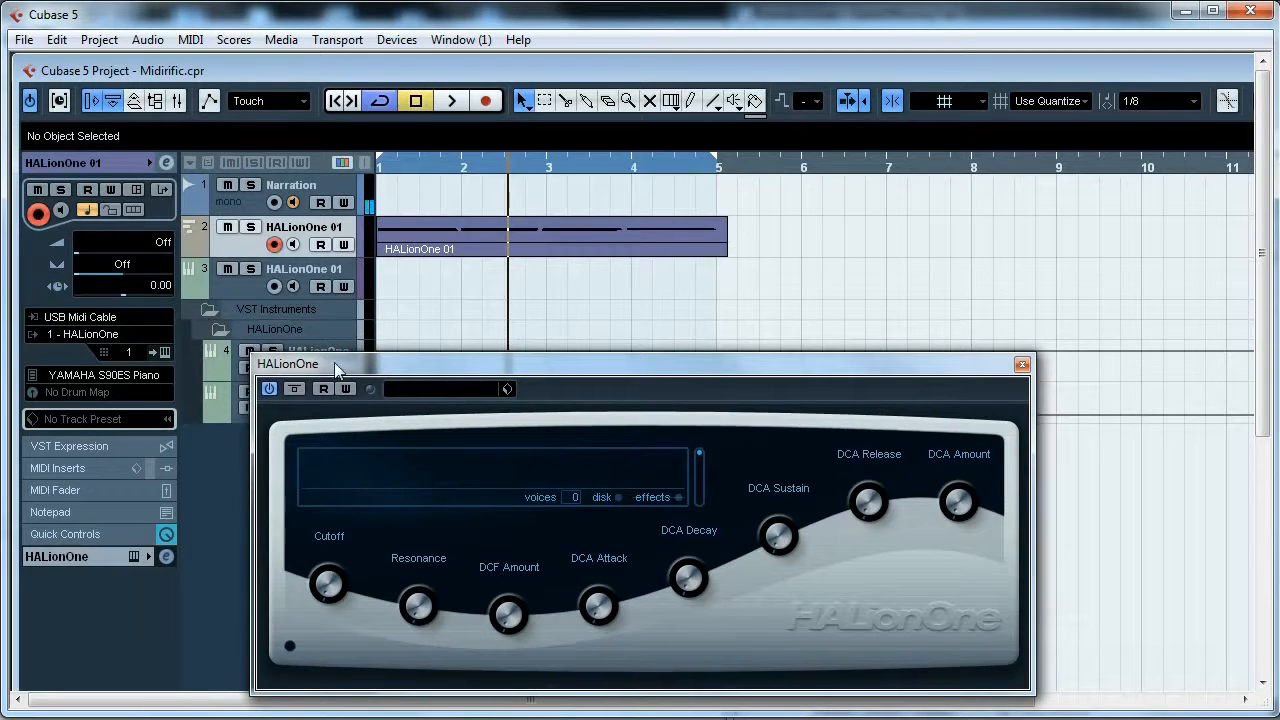
{"action": "left_click_drag", "start_coordinate": [334, 362], "coordinate": [514, 387]}
{"action": "left_click", "coordinate": [209, 305]}
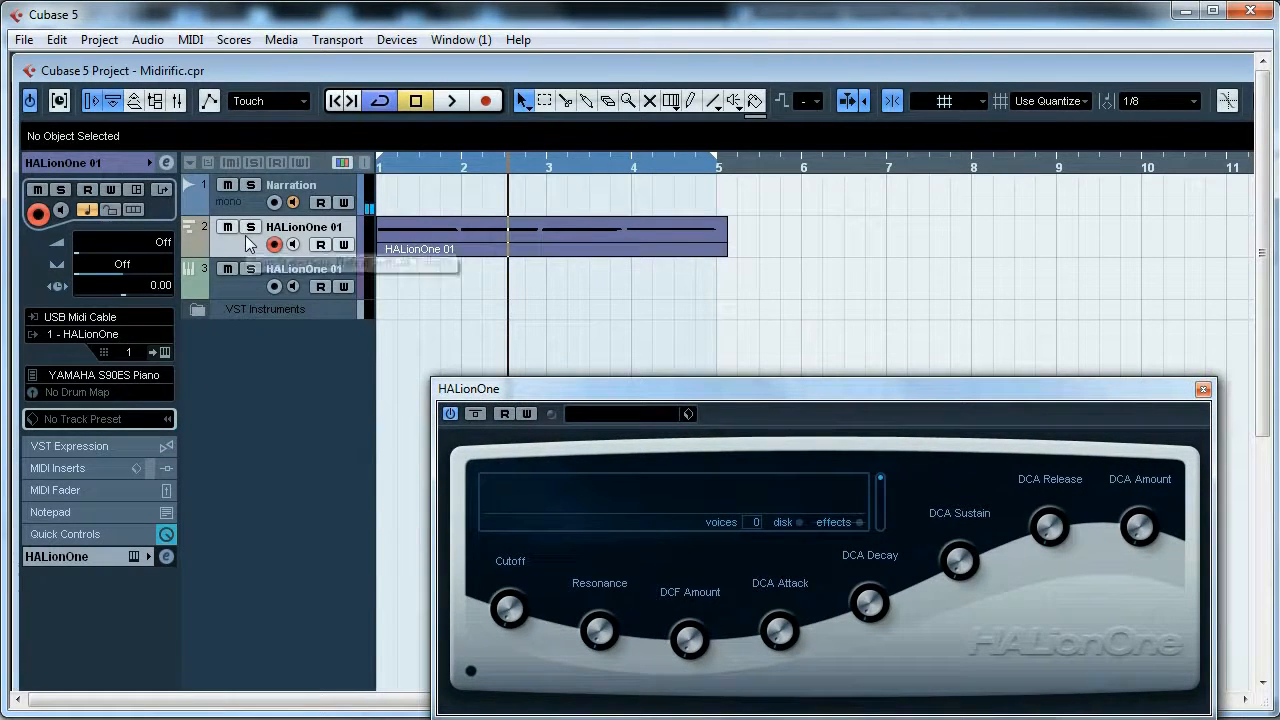
{"action": "left_click", "coordinate": [248, 291]}
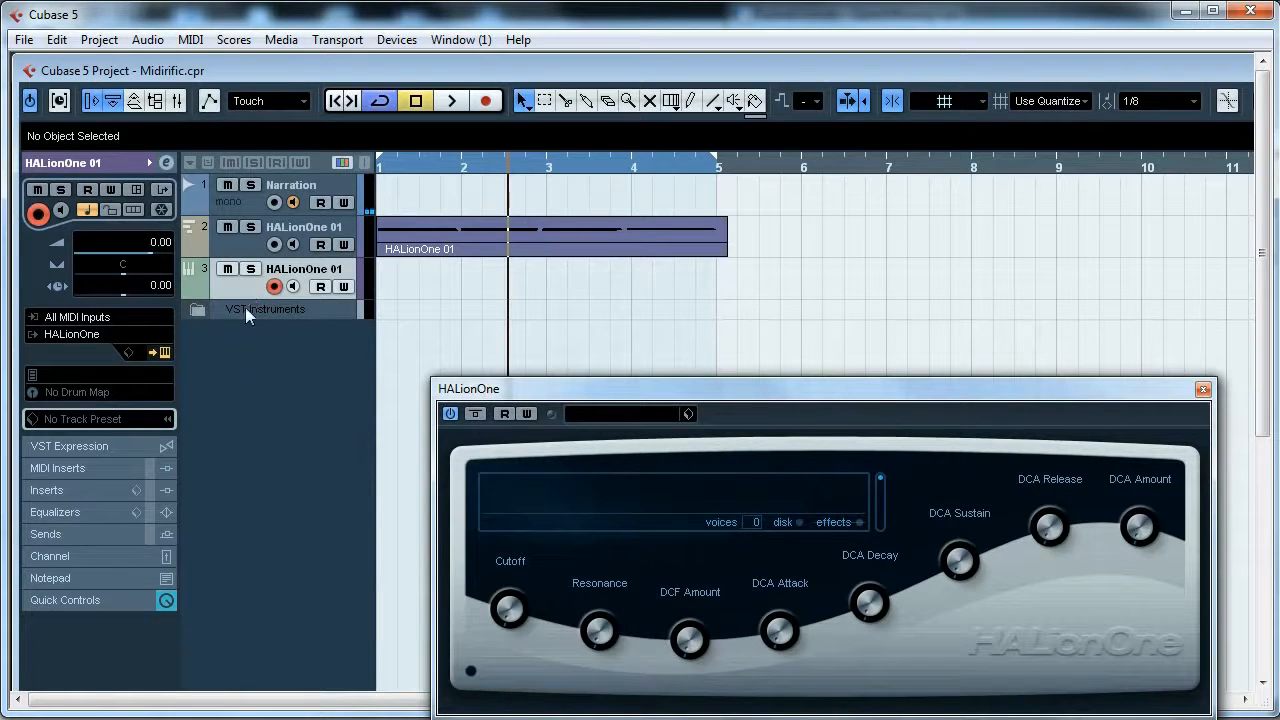
{"action": "left_click", "coordinate": [233, 250]}
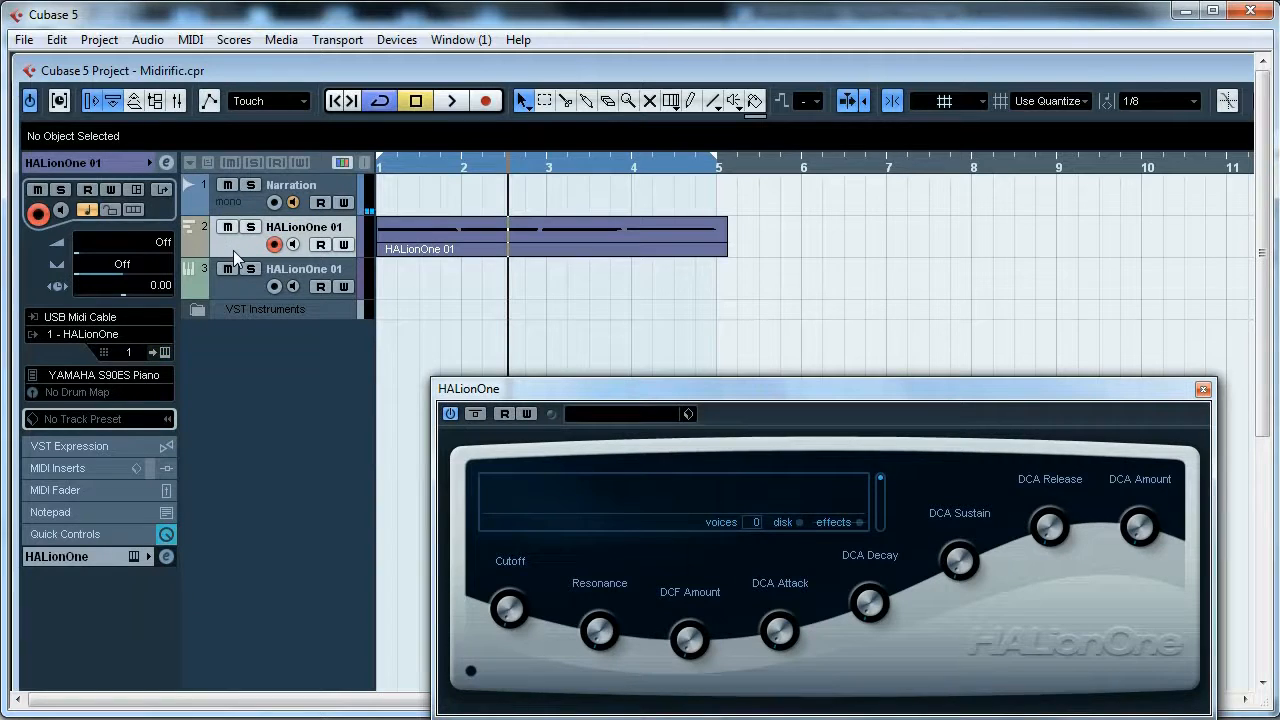
{"action": "left_click", "coordinate": [128, 360]}
{"action": "left_click", "coordinate": [148, 417]}
{"action": "left_click", "coordinate": [135, 356]}
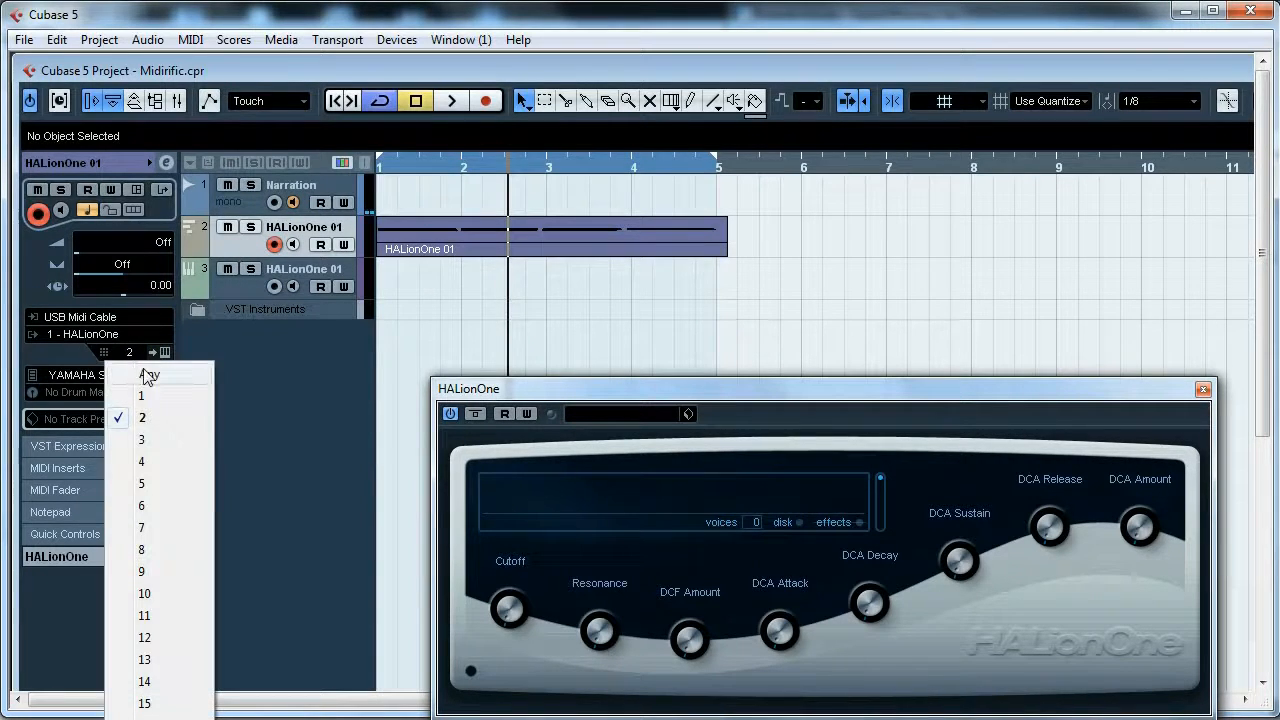
{"action": "left_click", "coordinate": [147, 396]}
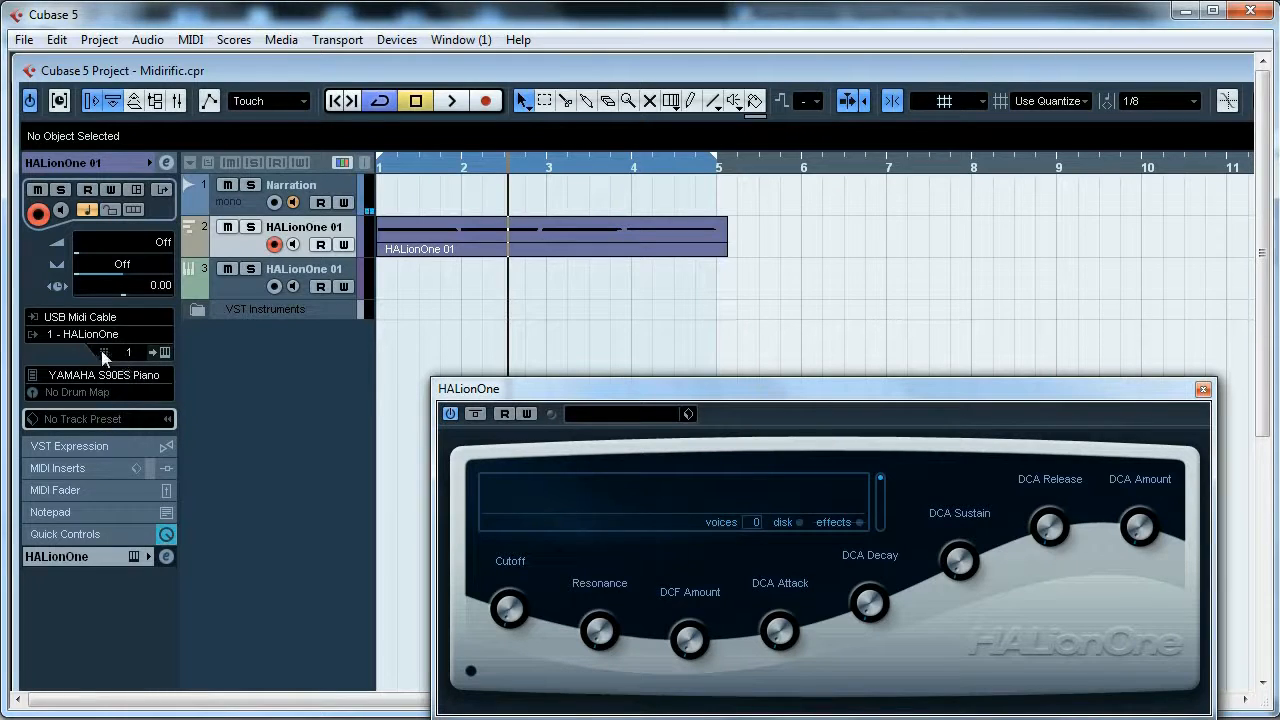
- Open the new HALionOne's preset browser, then close it and the editor window
{"action": "left_click", "coordinate": [237, 290]}
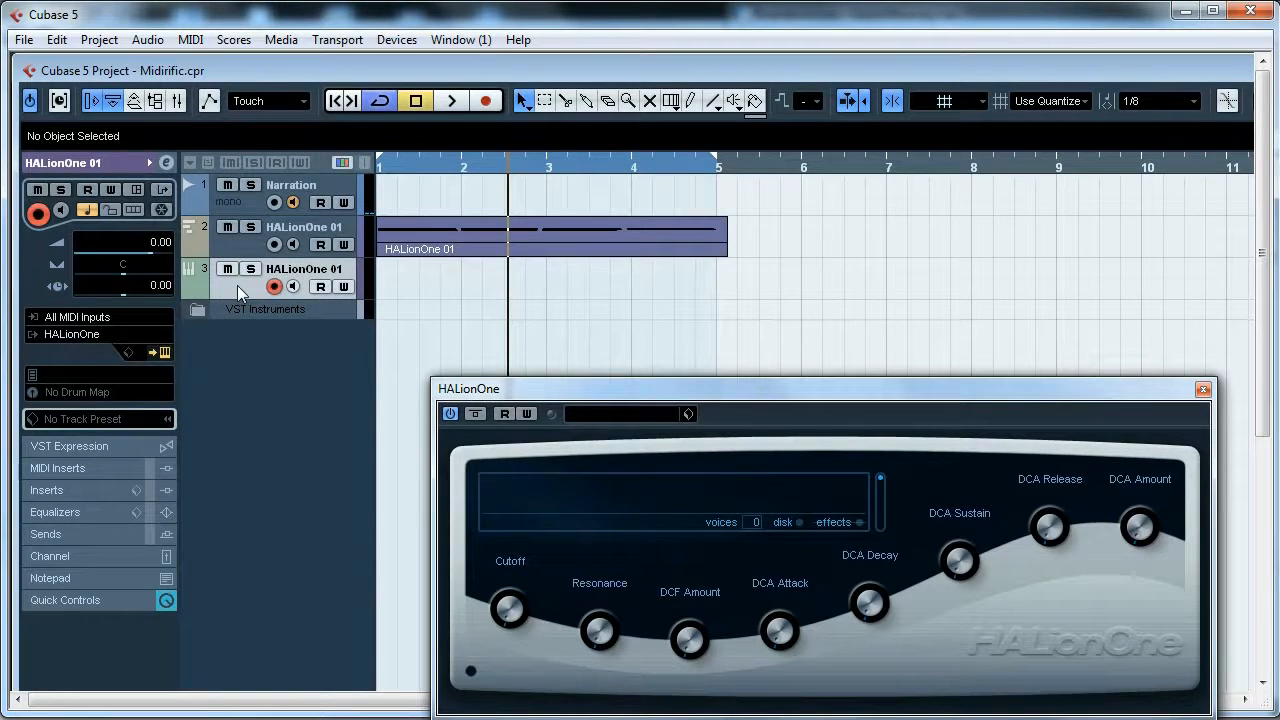
{"action": "left_click", "coordinate": [631, 411]}
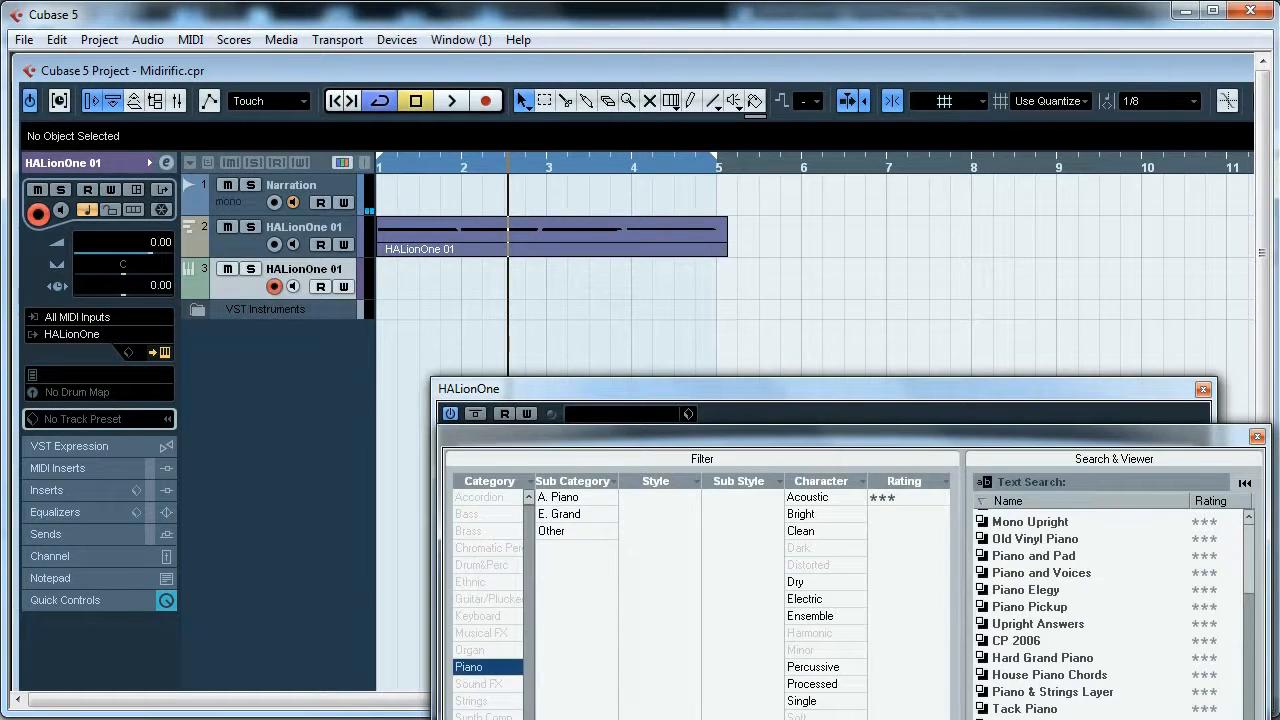
{"action": "left_click", "coordinate": [1125, 327]}
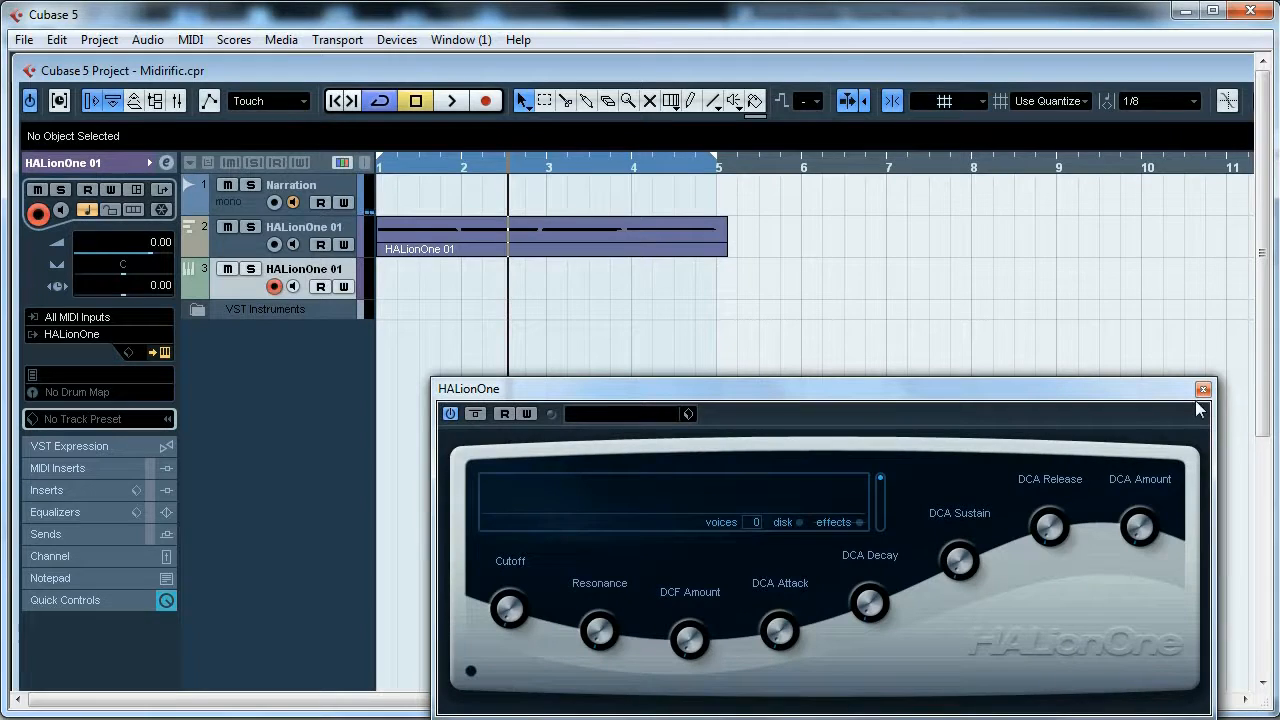
{"action": "left_click", "coordinate": [615, 413]}
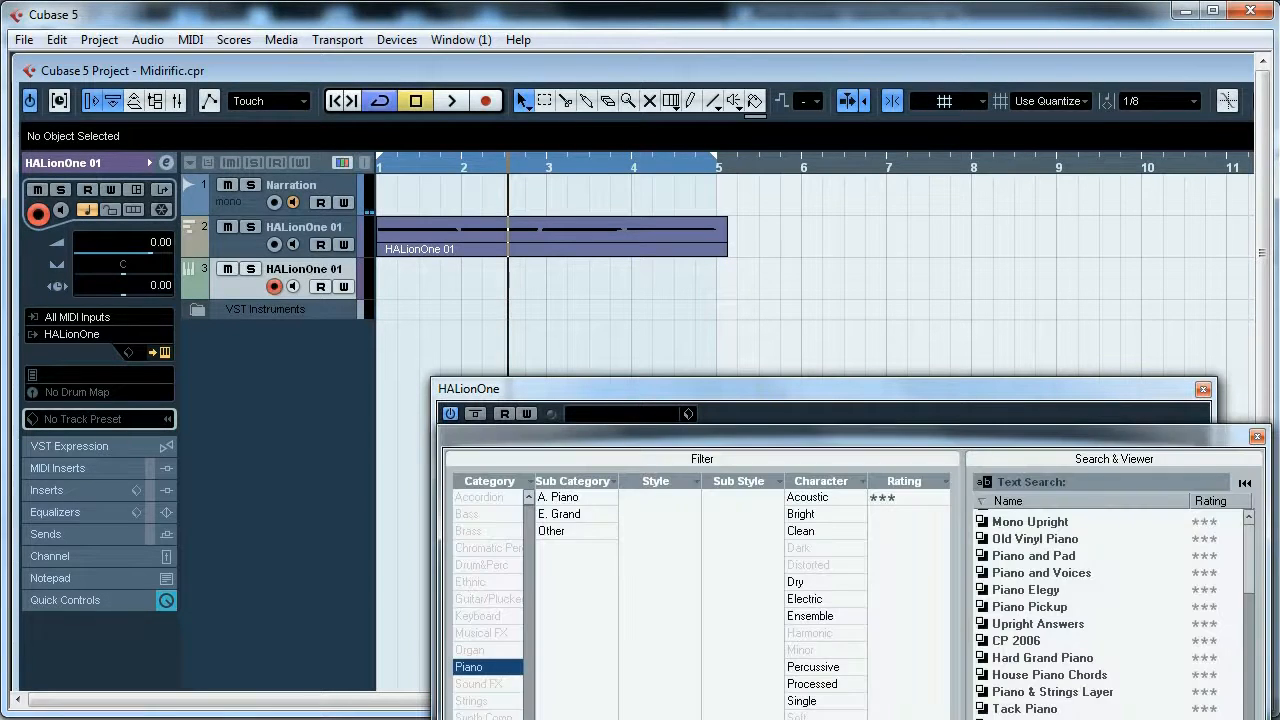
{"action": "left_click", "coordinate": [1256, 437]}
{"action": "left_click", "coordinate": [1203, 389]}
- Copy the HALionOne 01 part onto the new instrument track and play it back soloed
{"action": "left_click", "coordinate": [586, 231]}
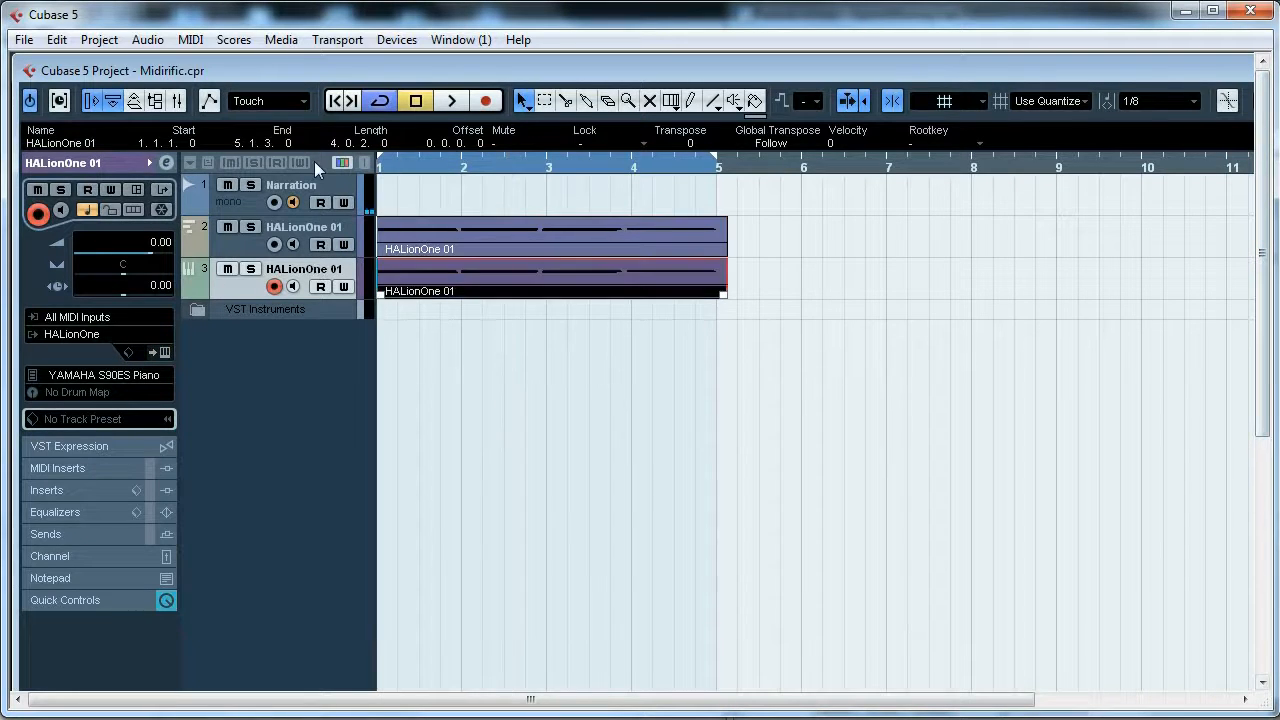
{"action": "left_click", "coordinate": [511, 466]}
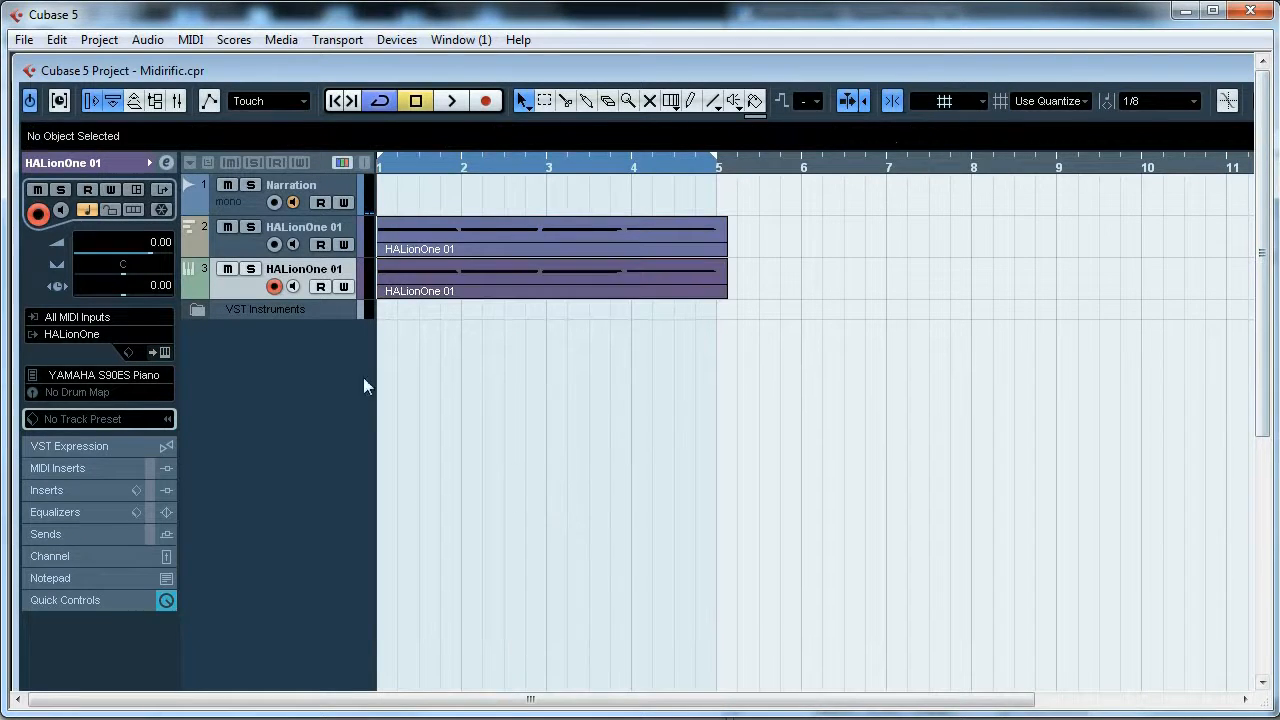
{"action": "left_click", "coordinate": [250, 268]}
{"action": "left_click", "coordinate": [250, 185]}
{"action": "key", "text": "space"}
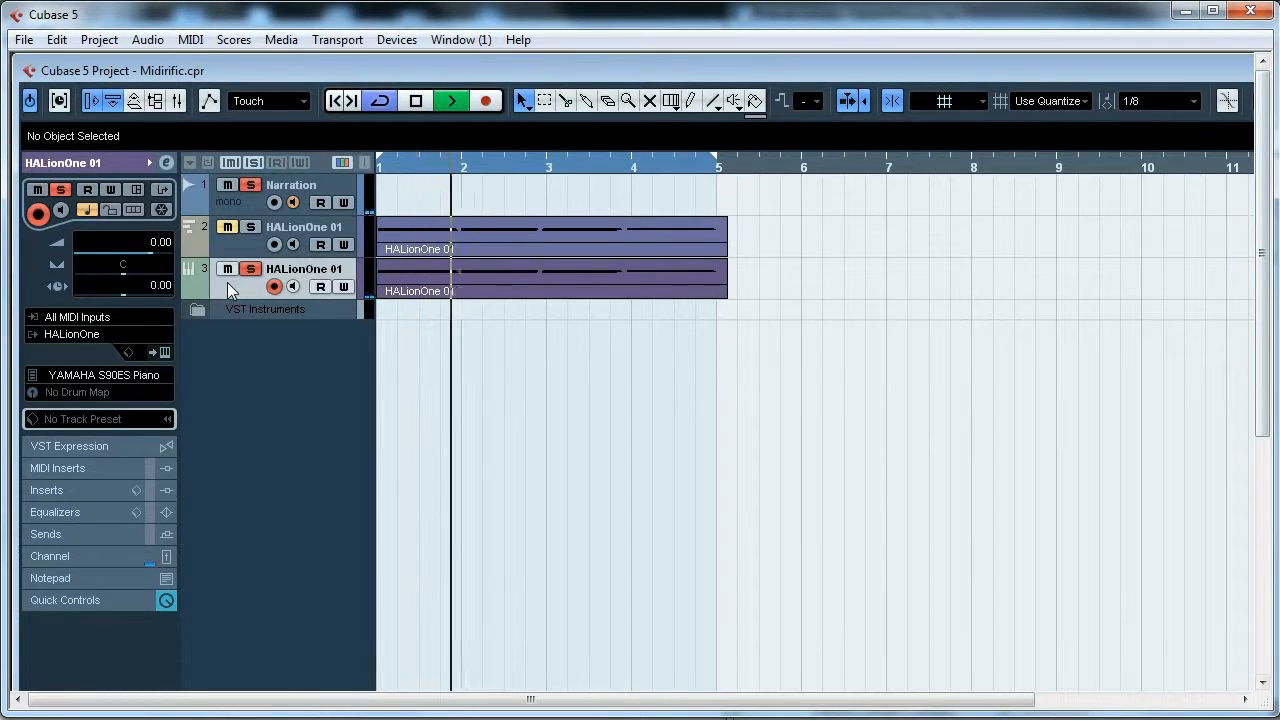
{"action": "key", "text": "space"}
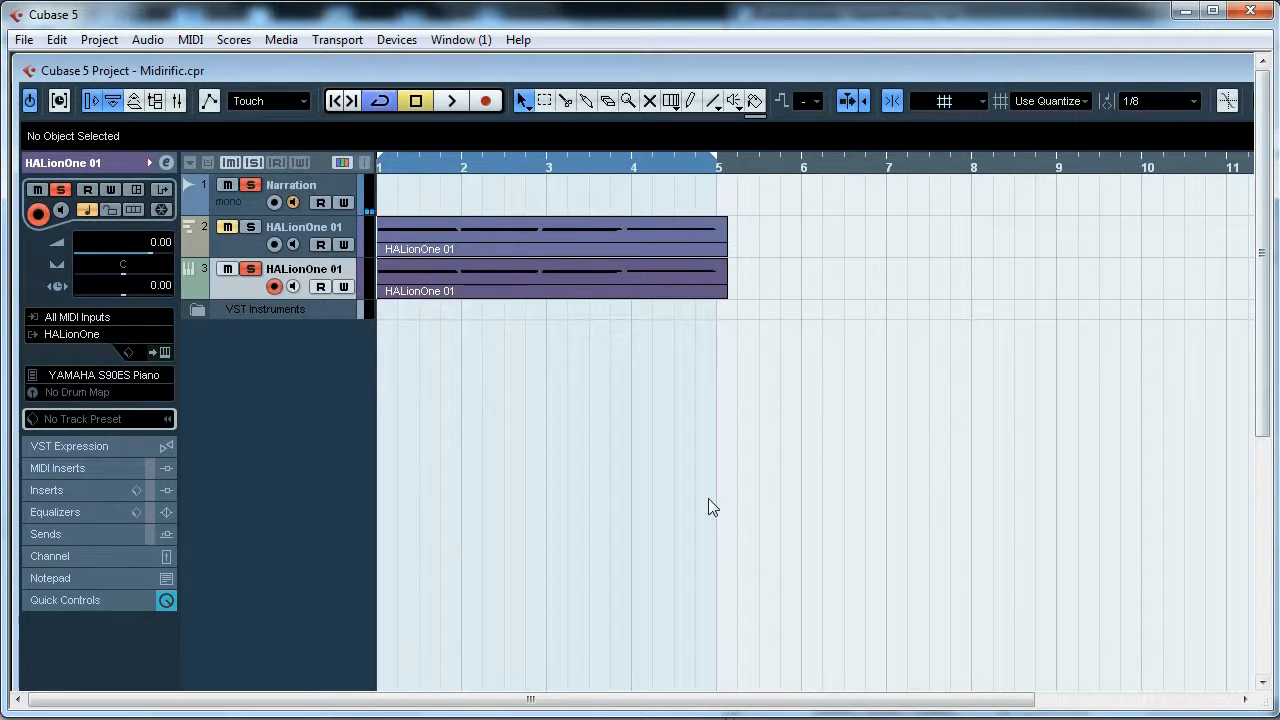
- Open the copied part in an editor, select all its notes and quantize them
{"action": "double_click", "coordinate": [525, 292]}
{"action": "left_click_drag", "start_coordinate": [1259, 249], "coordinate": [1259, 395]}
{"action": "left_click_drag", "start_coordinate": [436, 703], "coordinate": [337, 700]}
{"action": "key", "text": "ctrl+a"}
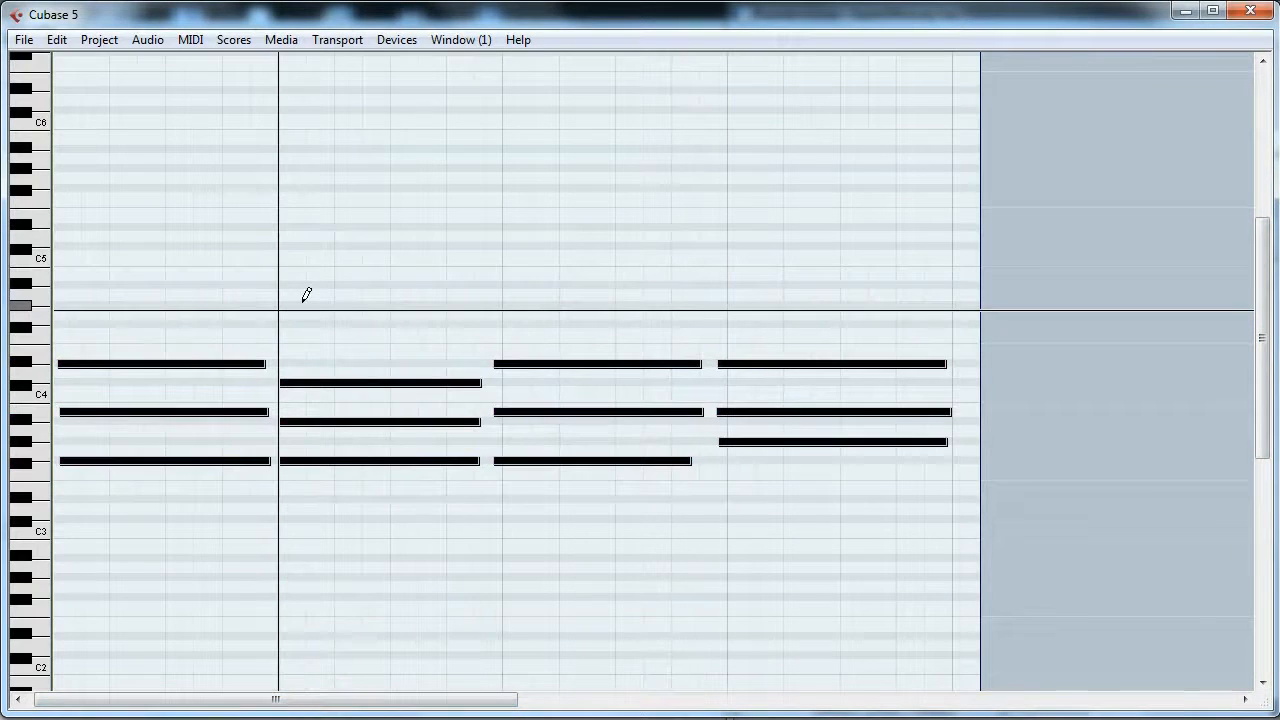
{"action": "key", "text": "1"}
{"action": "key", "text": "q"}
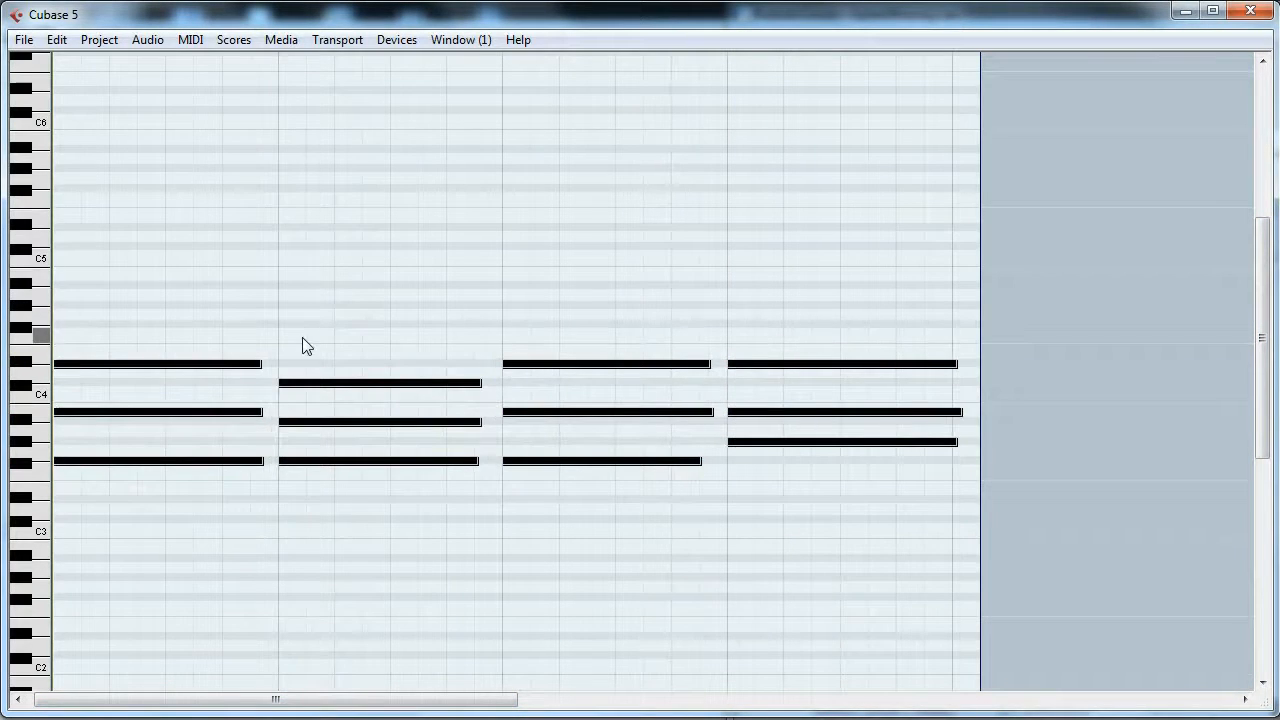
- In the Key Editor, select all notes and apply Advanced Quantize to them
{"action": "left_click", "coordinate": [775, 318]}
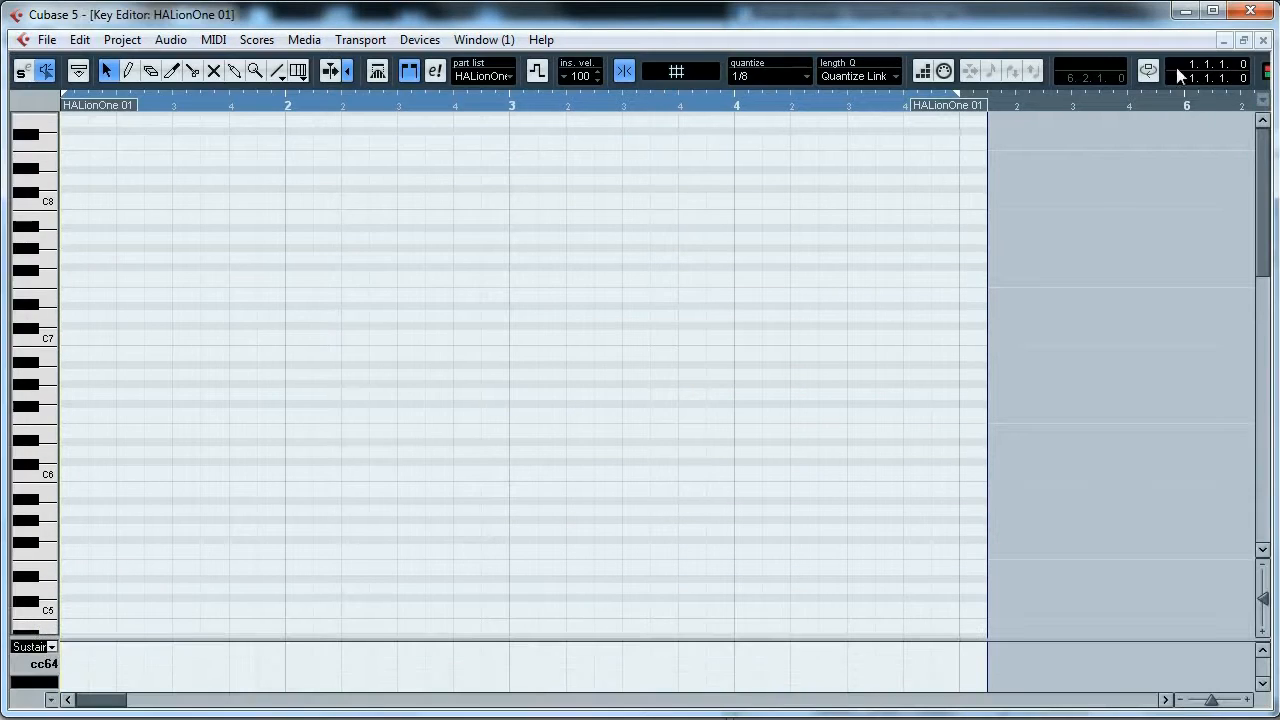
{"action": "left_click_drag", "start_coordinate": [1260, 243], "coordinate": [1243, 391]}
{"action": "key", "text": "ctrl+a"}
{"action": "left_click", "coordinate": [122, 39]}
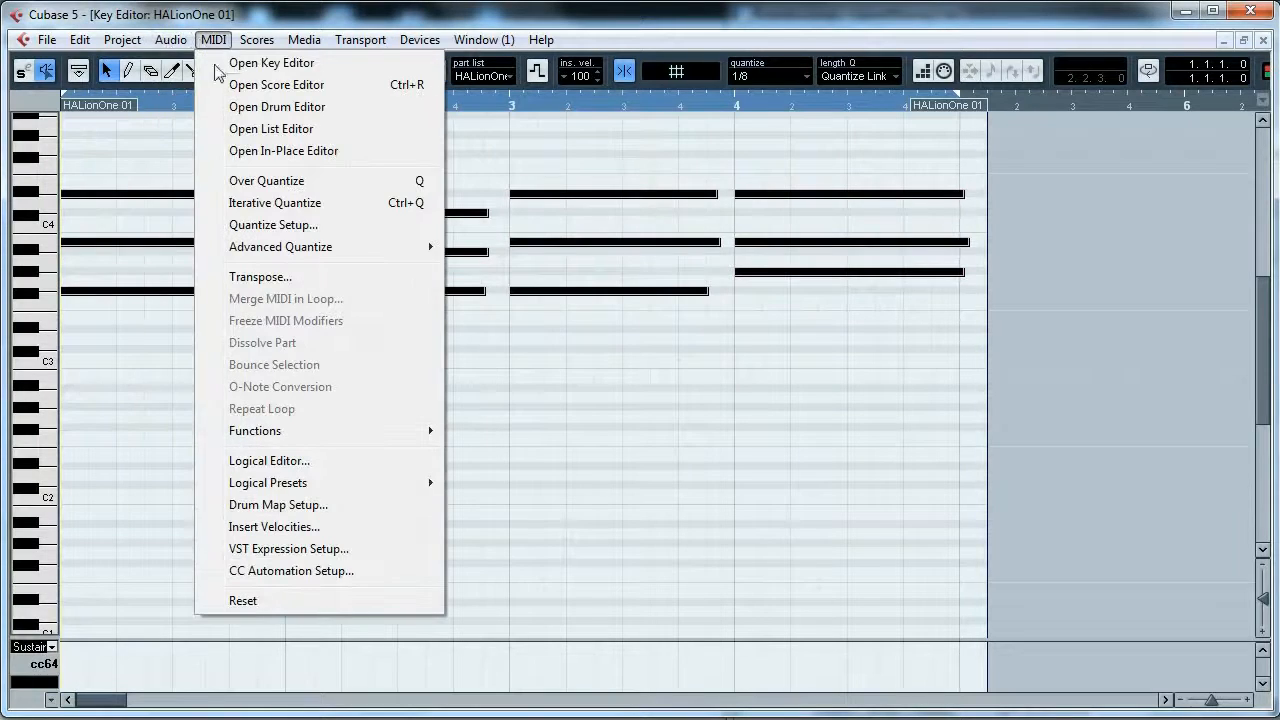
{"action": "mouse_move", "coordinate": [430, 248]}
{"action": "left_click", "coordinate": [470, 247]}
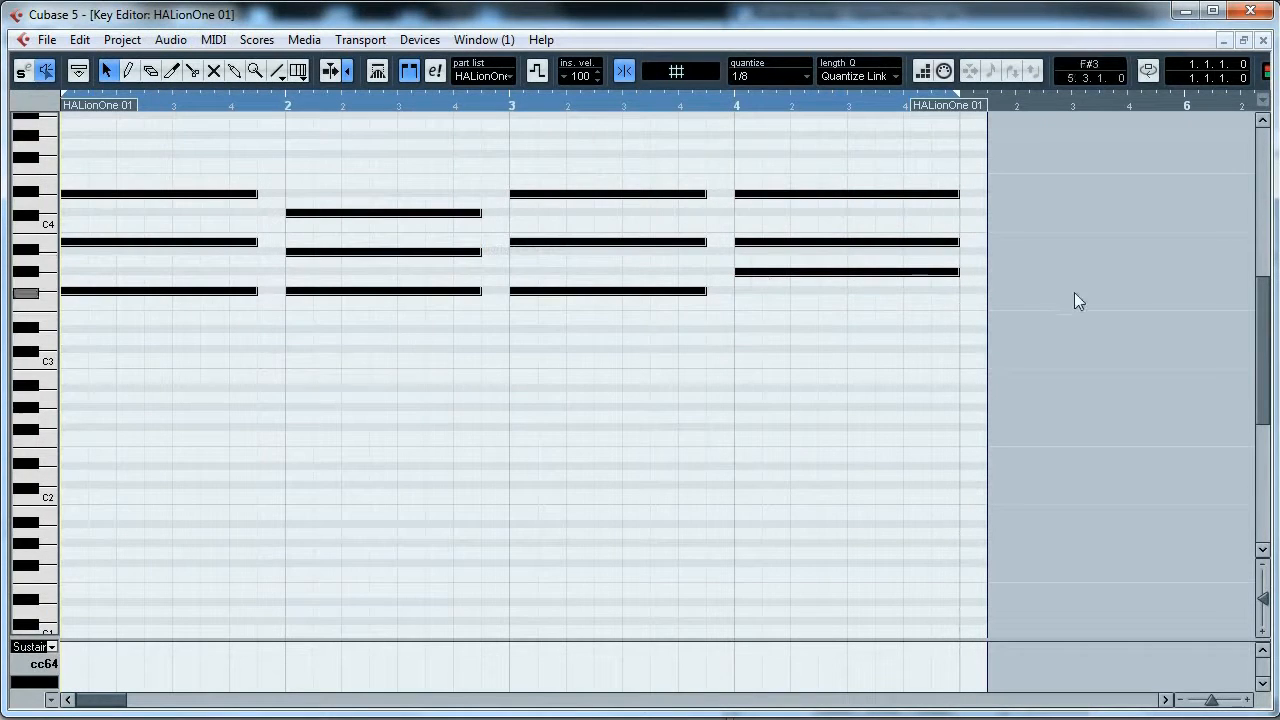
- Shorten the part to end at bar 5 and extend the notes to fill their bars
{"action": "left_click_drag", "start_coordinate": [989, 114], "coordinate": [960, 114]}
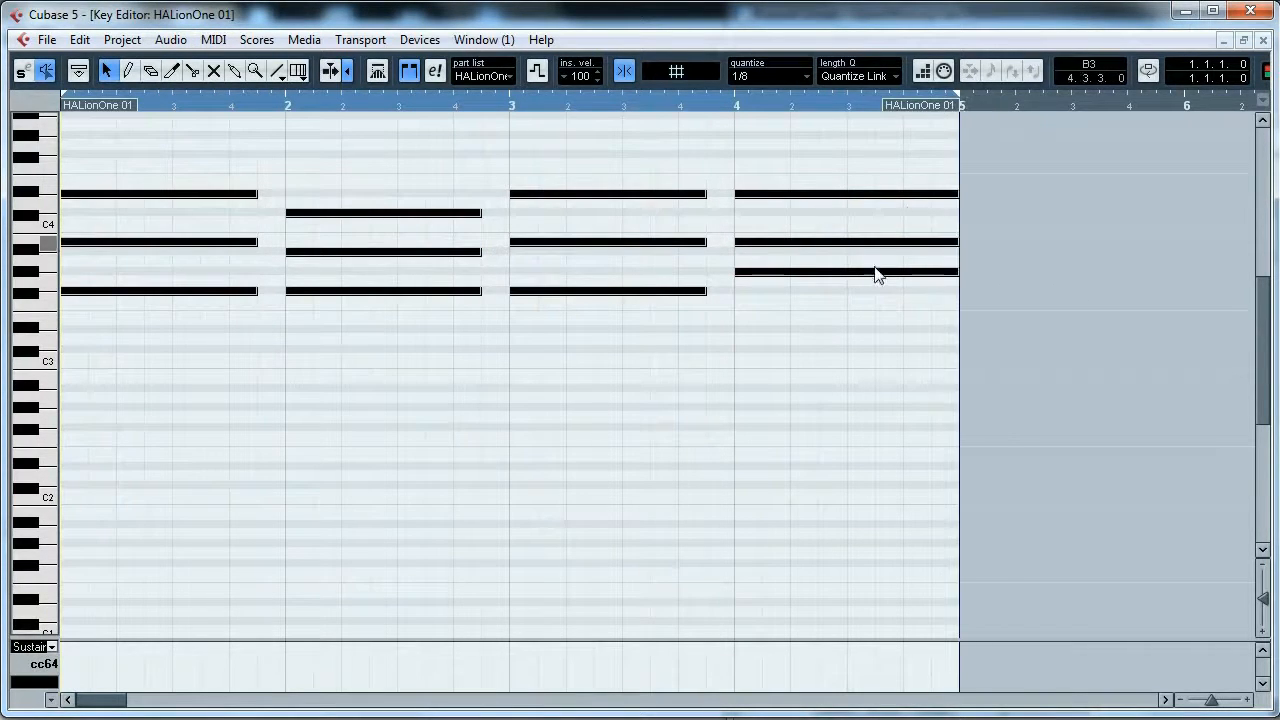
{"action": "left_click", "coordinate": [877, 272]}
{"action": "left_click_drag", "start_coordinate": [686, 166], "coordinate": [958, 292]}
{"action": "left_click_drag", "start_coordinate": [466, 314], "coordinate": [450, 171]}
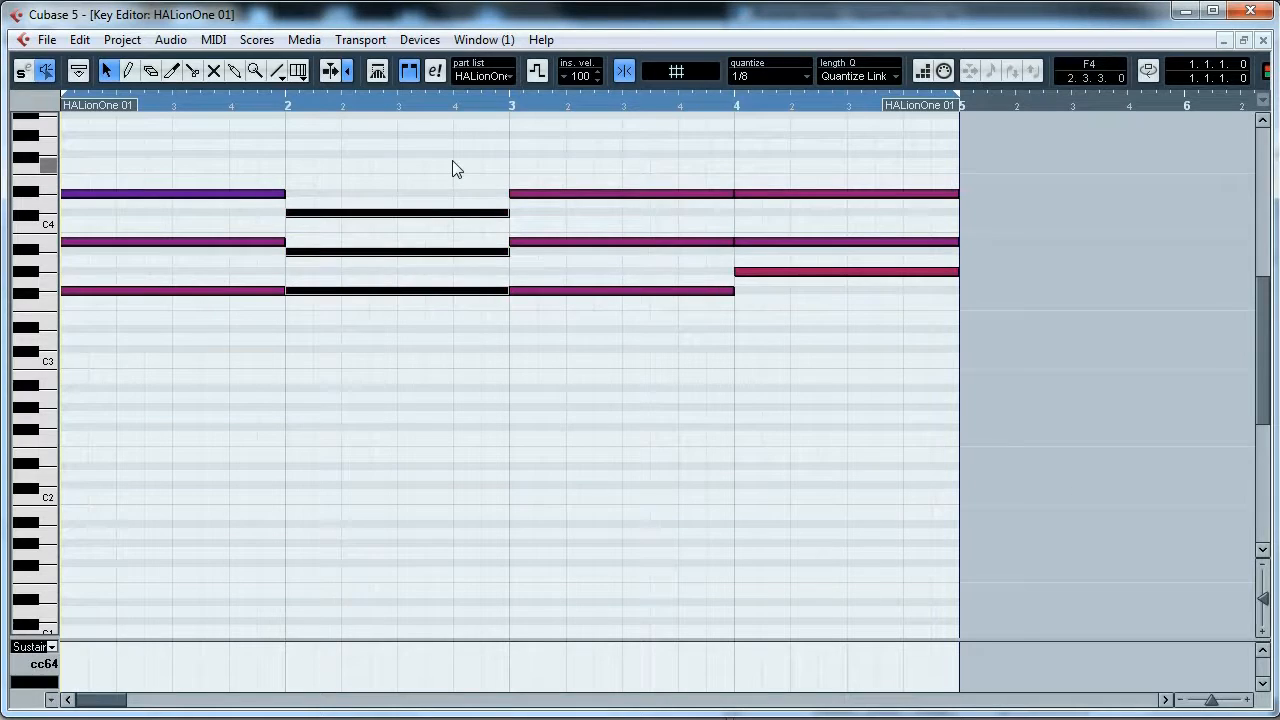
- Transpose the bar 2 chord down two semitones, lower its middle note one more semitone, and close the editor
{"action": "key", "text": "Down"}
{"action": "key", "text": "Down"}
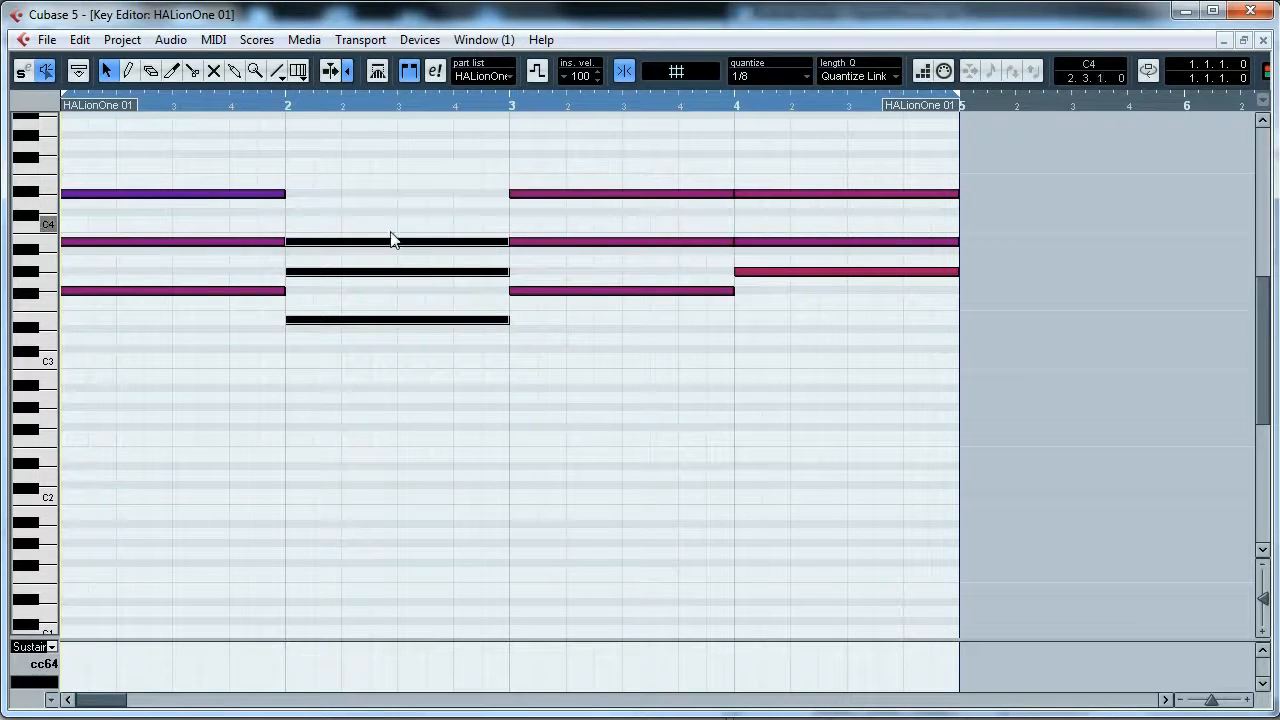
{"action": "left_click", "coordinate": [363, 297]}
{"action": "left_click", "coordinate": [349, 272]}
{"action": "key", "text": "Down"}
{"action": "left_click", "coordinate": [334, 244]}
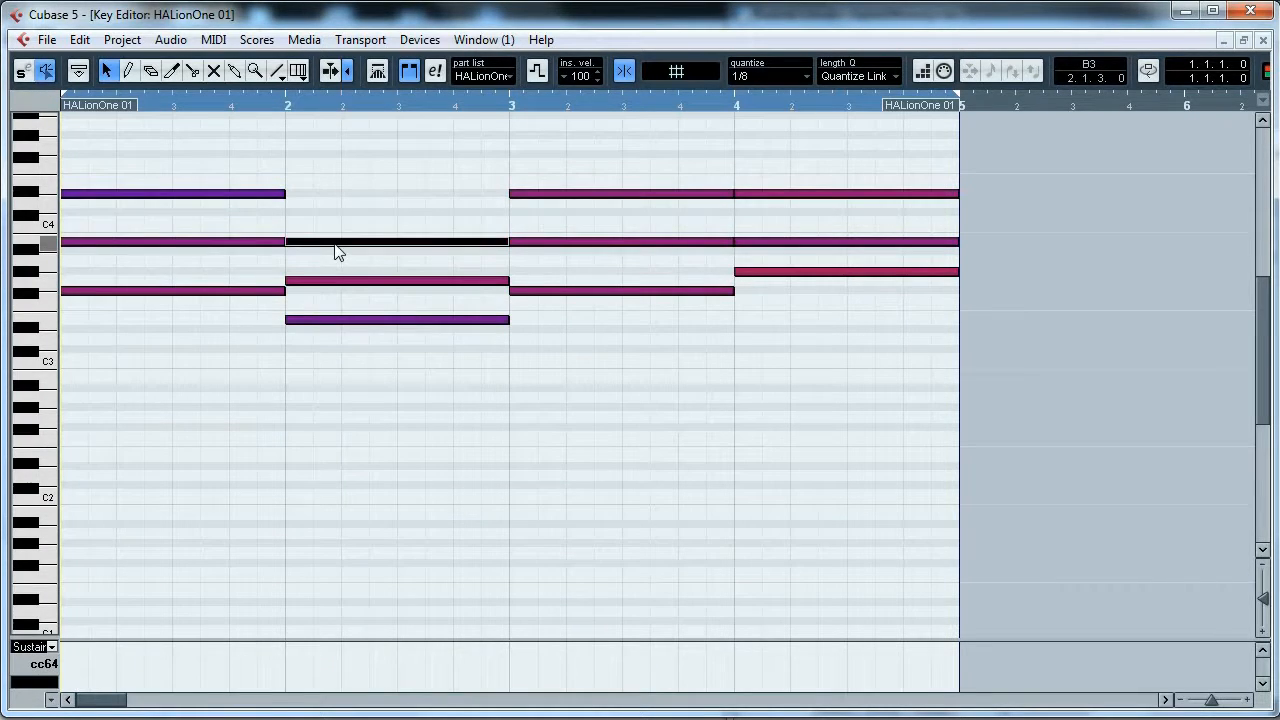
{"action": "left_click", "coordinate": [337, 282]}
{"action": "key", "text": "Up"}
{"action": "key", "text": "Up"}
{"action": "key", "text": "Down"}
{"action": "key", "text": "Down"}
{"action": "left_click", "coordinate": [304, 297]}
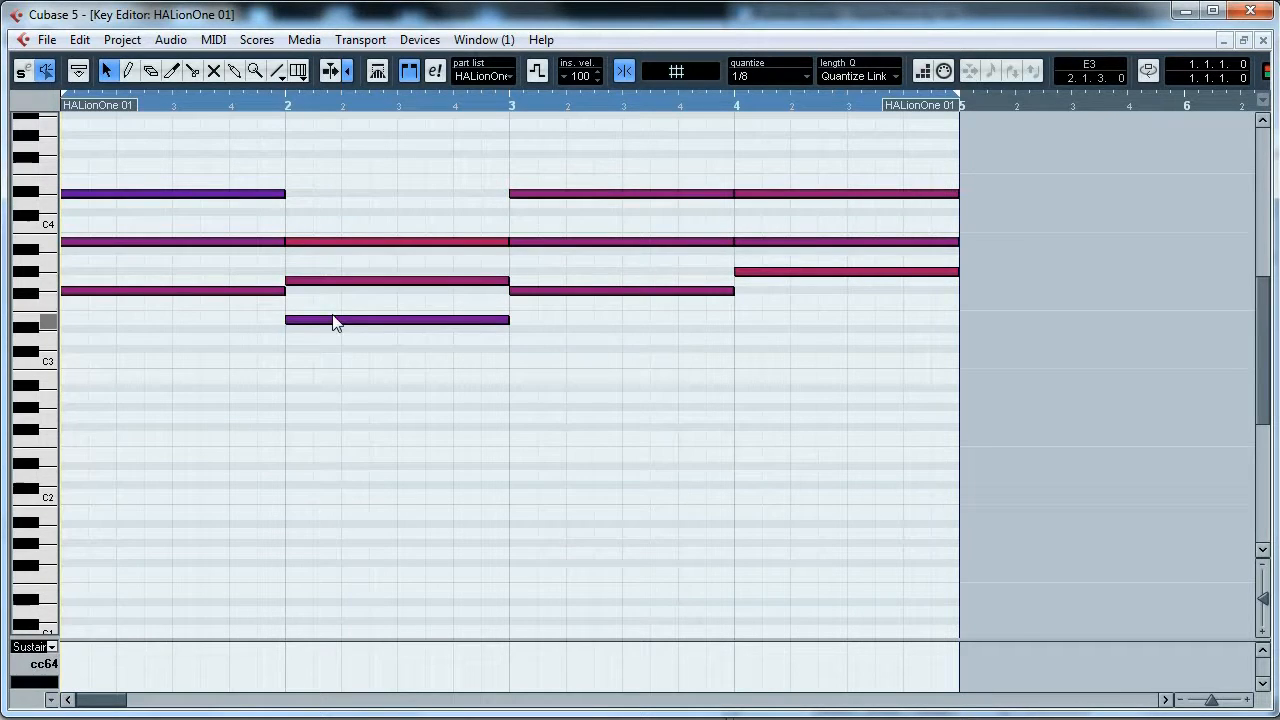
{"action": "left_click", "coordinate": [1262, 41]}
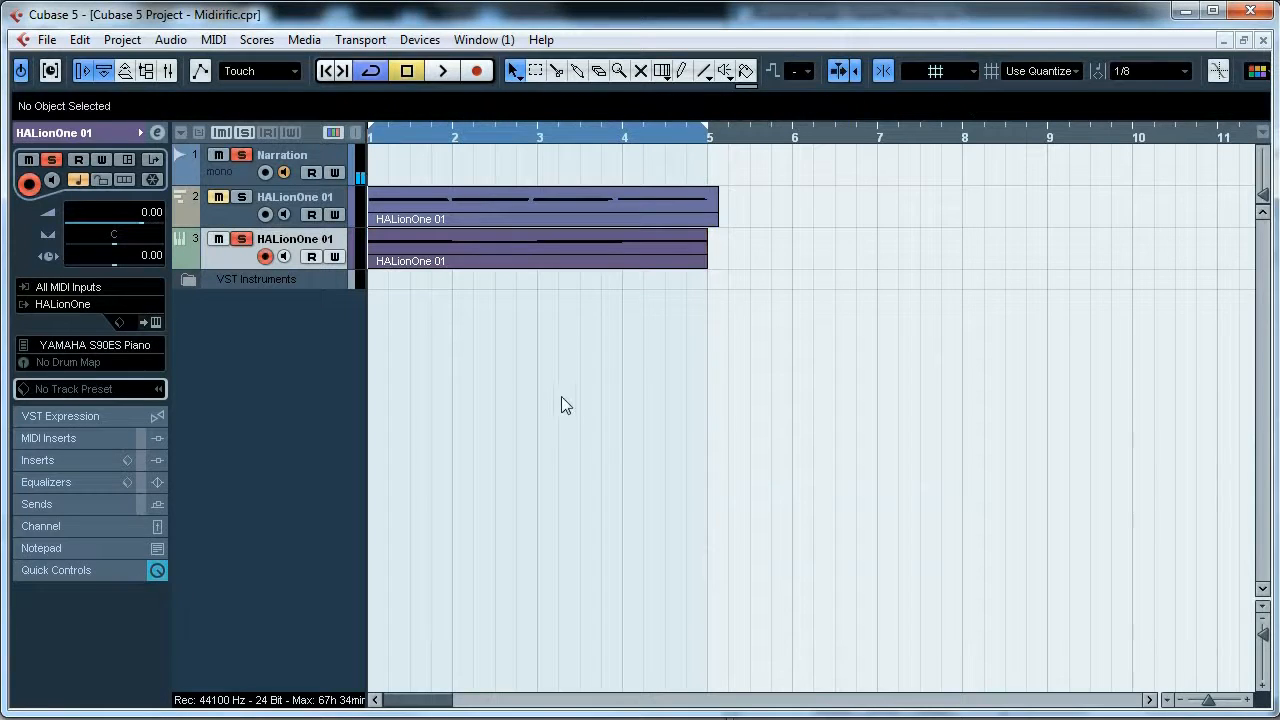